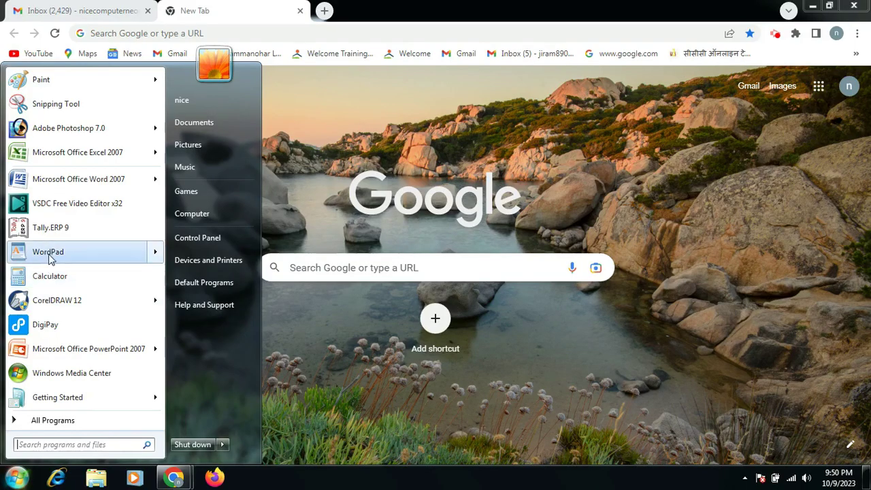
Step: Show WordPad's Recent documents list beside its entry in the Start menu
mouse_move(51, 260)
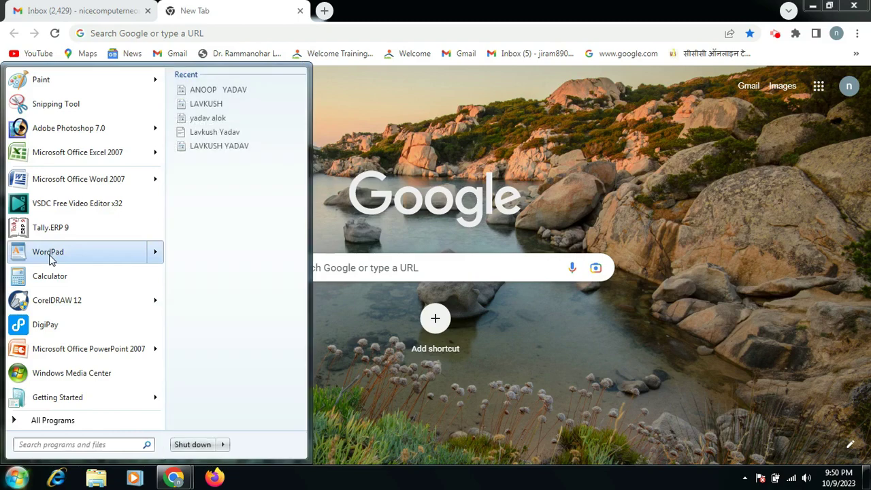
Step: Launch WordPad by searching 'wordpad' in the Start menu
click(40, 445)
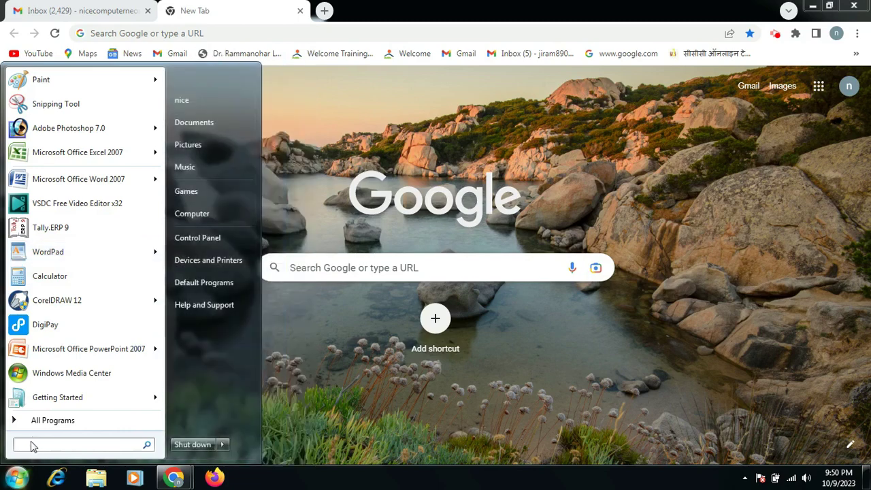
text(wordpad)
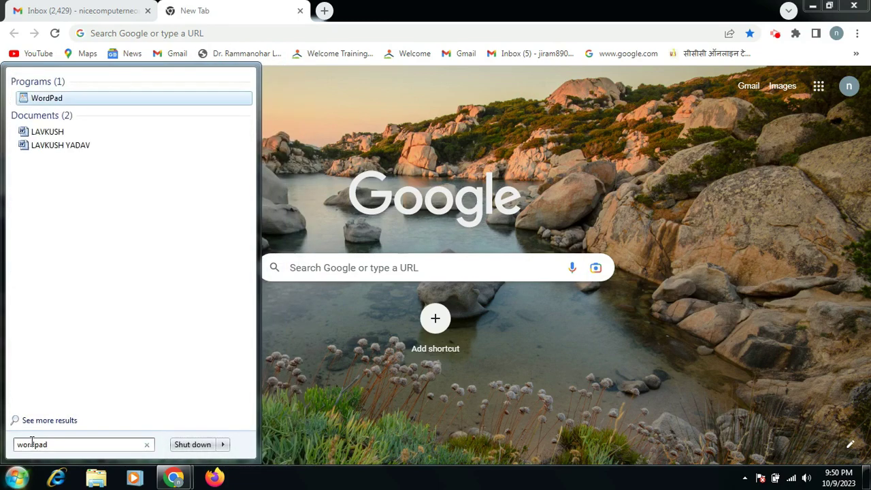
key(Return)
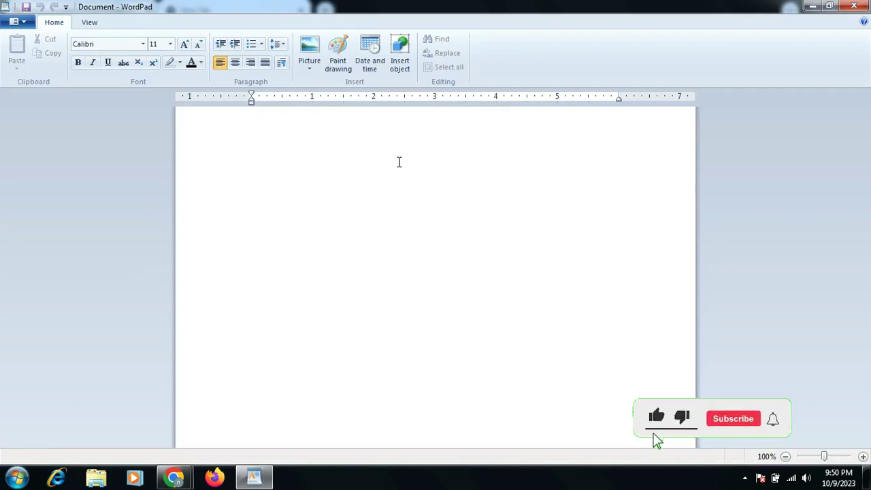
Step: Launch WordPad again from All Programs > Accessories
click(14, 480)
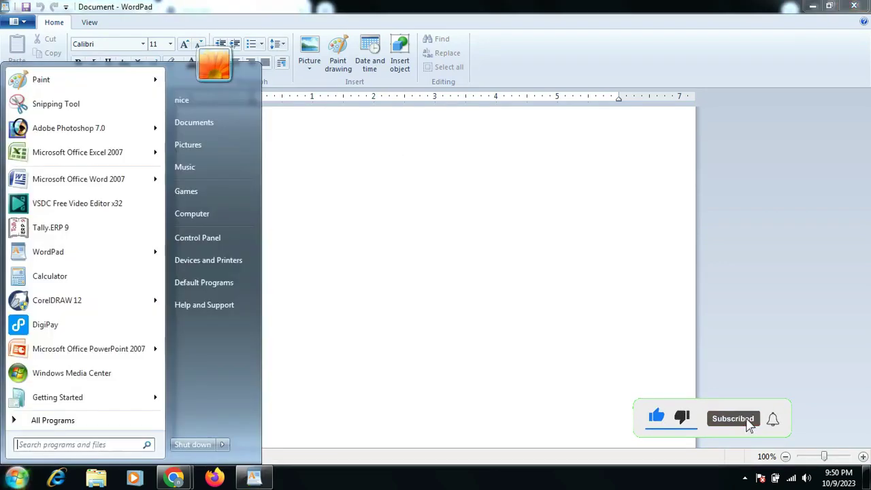
click(53, 421)
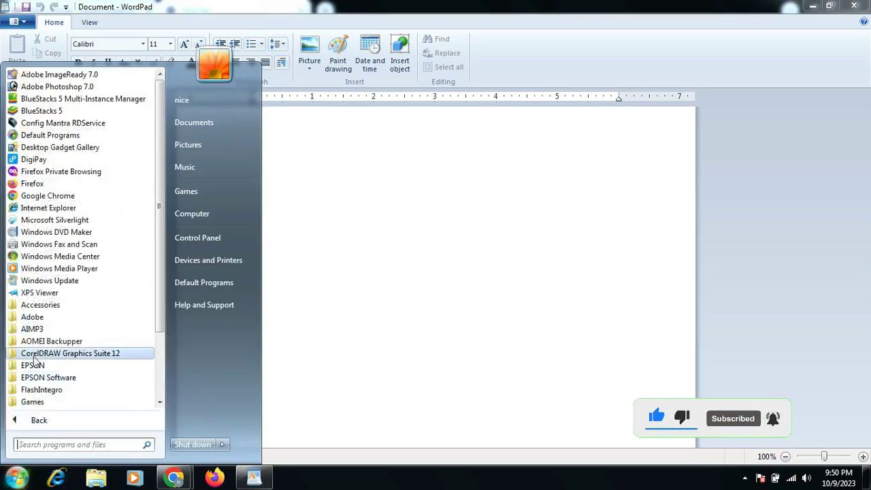
click(41, 306)
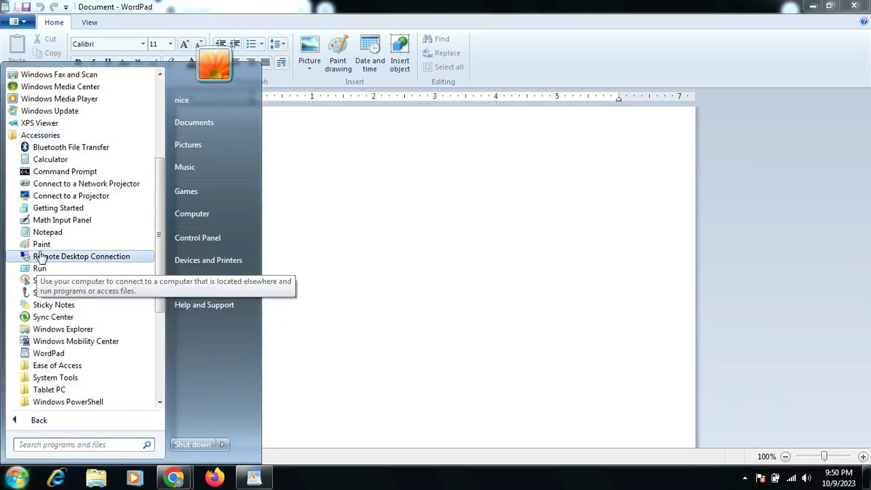
click(57, 352)
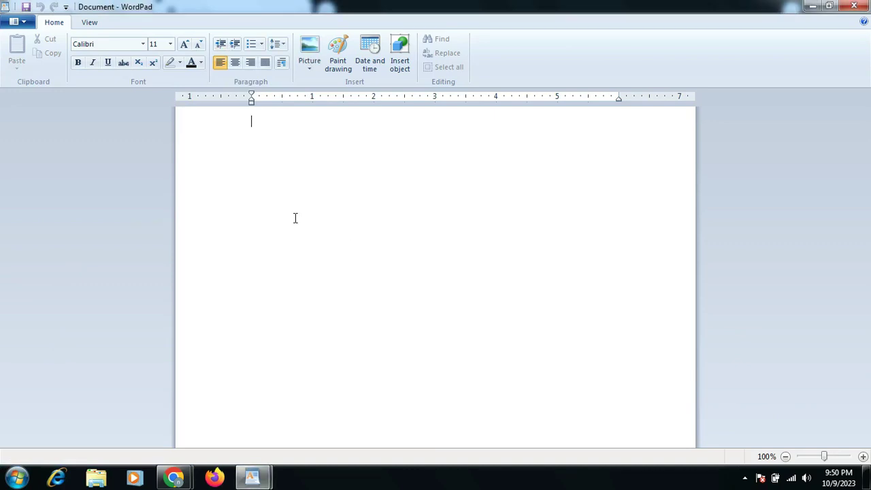
Step: Zoom the blank page from 100% to 160% with Ctrl+scroll
ctrl+scroll(294, 218, up, 2)
ctrl+scroll(294, 218, up, 2)
ctrl+scroll(293, 218, up, 1)
ctrl+scroll(106, 195, up, 1)
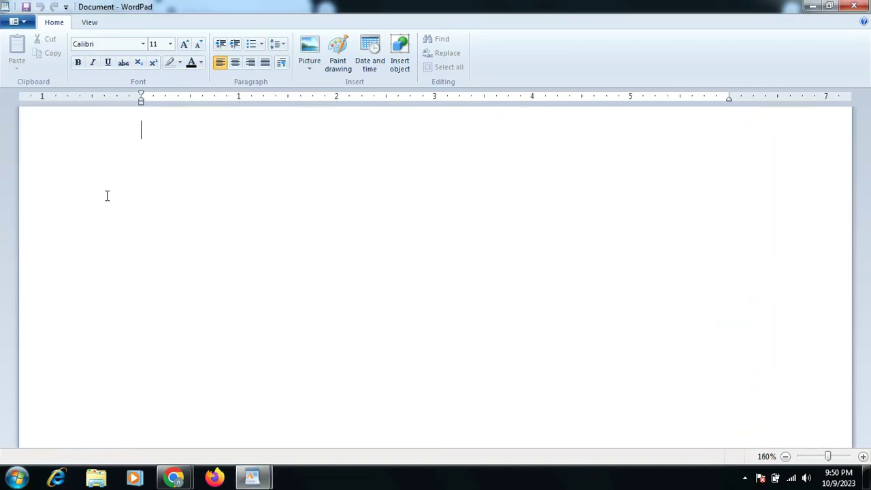
ctrl+scroll(27, 121, down, 1)
ctrl+scroll(39, 76, up, 1)
Step: Minimize WordPad, restore it from the taskbar, then restore down and re-maximize the window
click(811, 14)
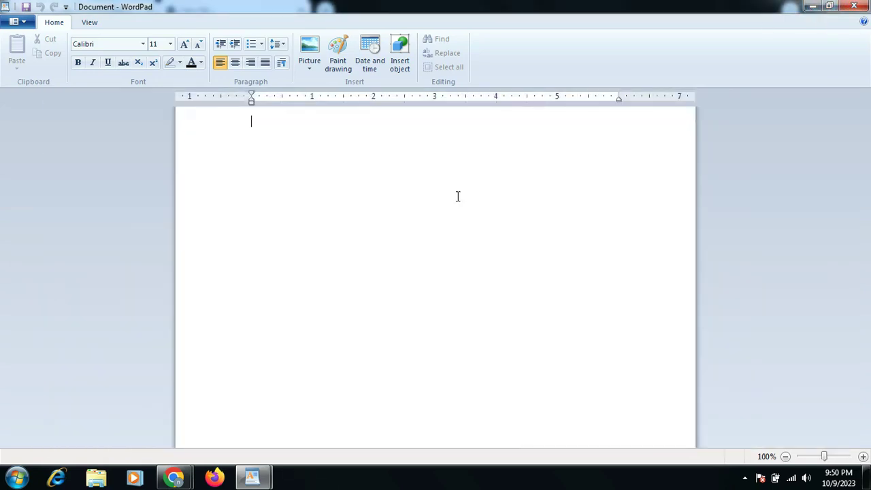
mouse_move(262, 483)
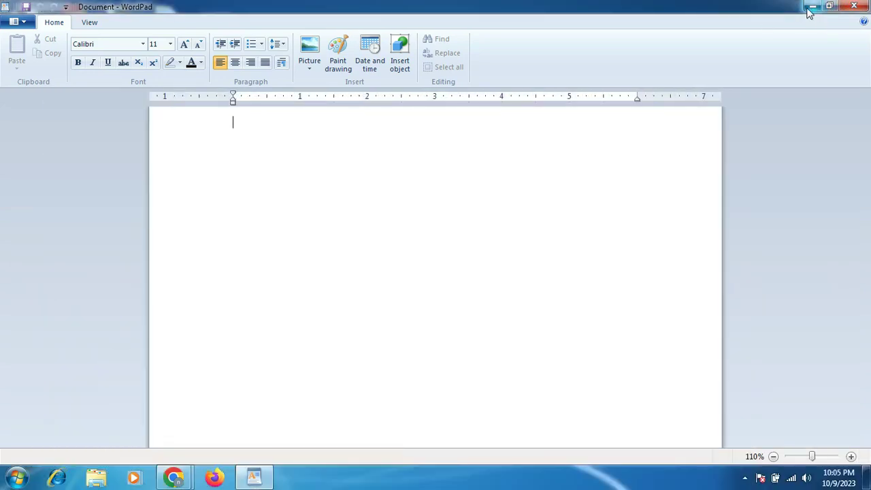
click(811, 13)
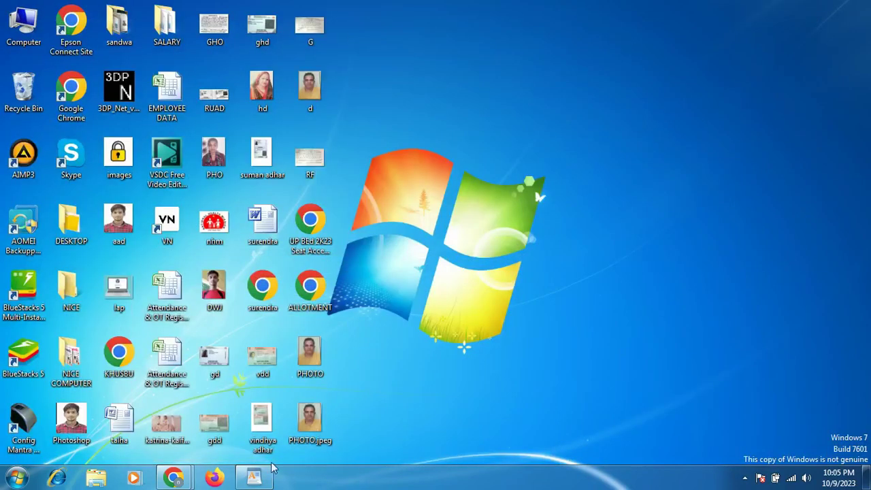
mouse_move(258, 482)
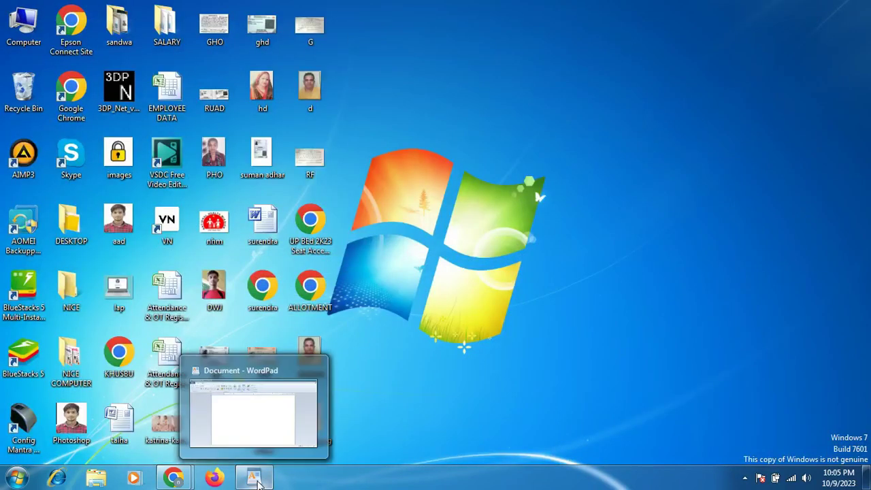
click(258, 482)
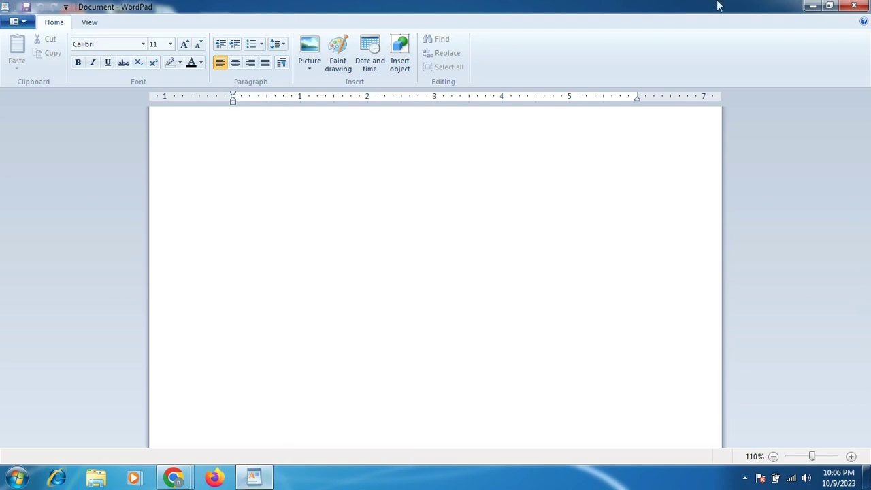
click(831, 6)
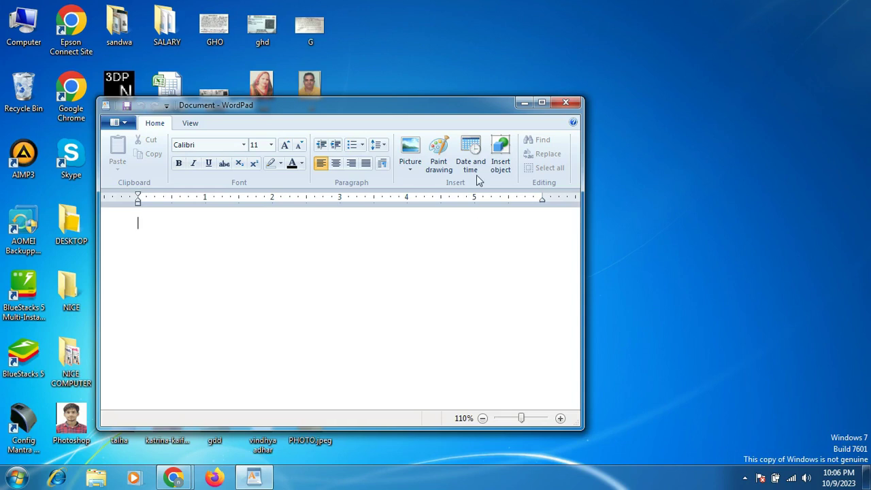
click(542, 102)
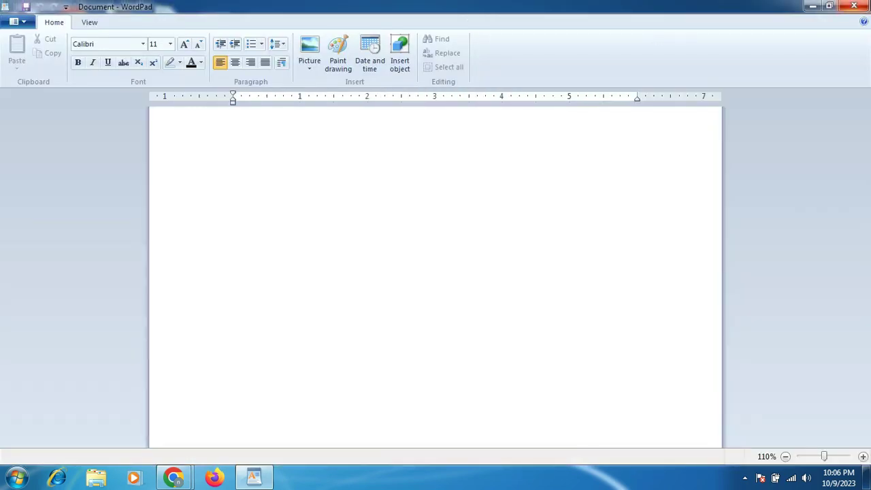
Step: Close WordPad and relaunch it from the Start menu with a blank document
click(855, 7)
click(16, 477)
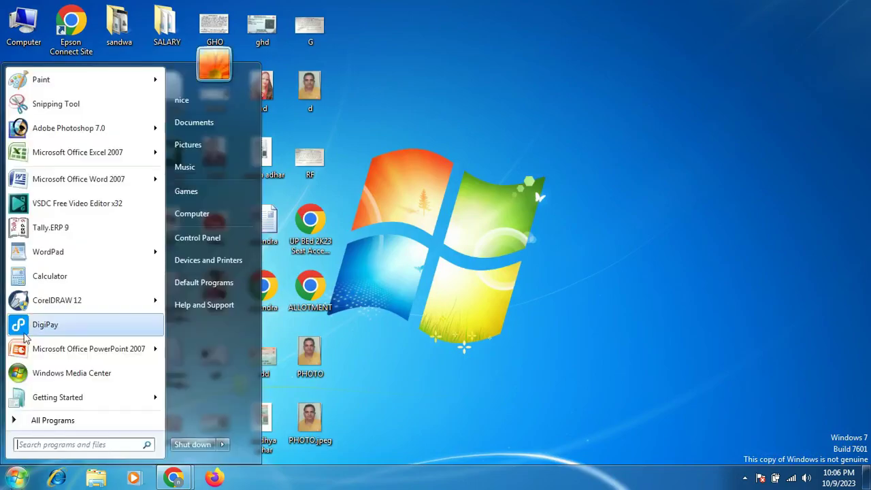
click(41, 250)
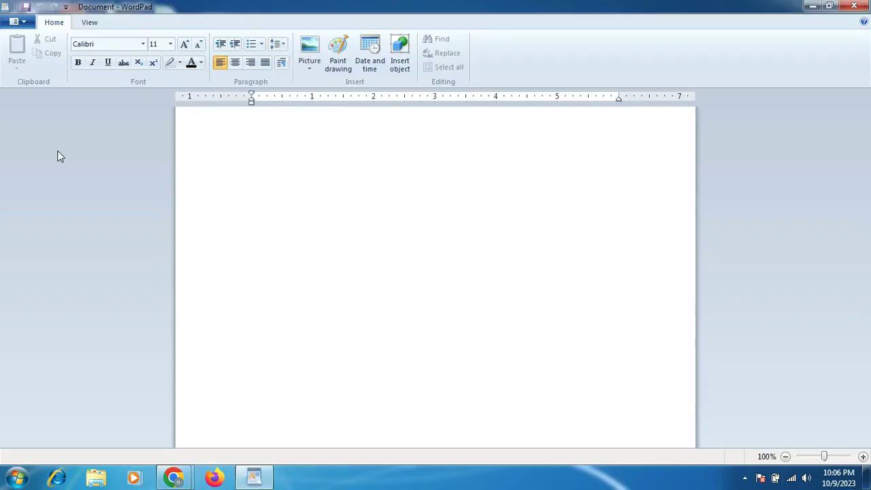
Step: Show and dismiss the title-bar system menu, then open WordPad's file menu
click(5, 7)
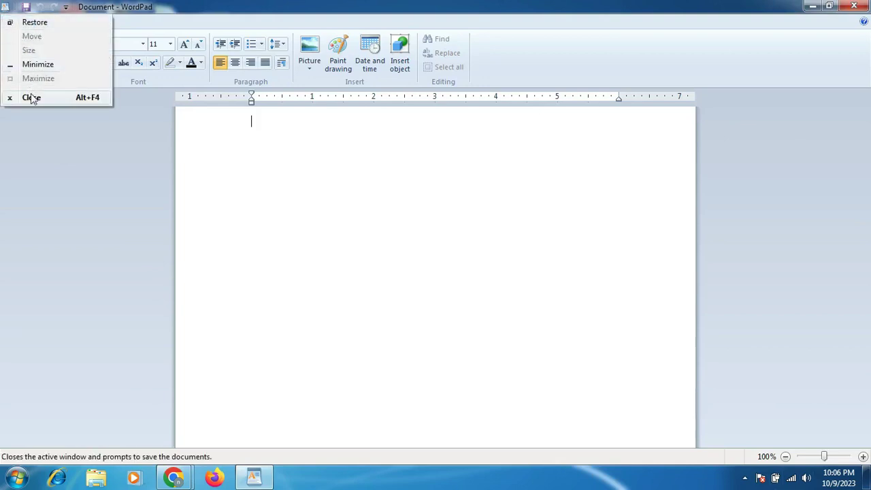
click(28, 10)
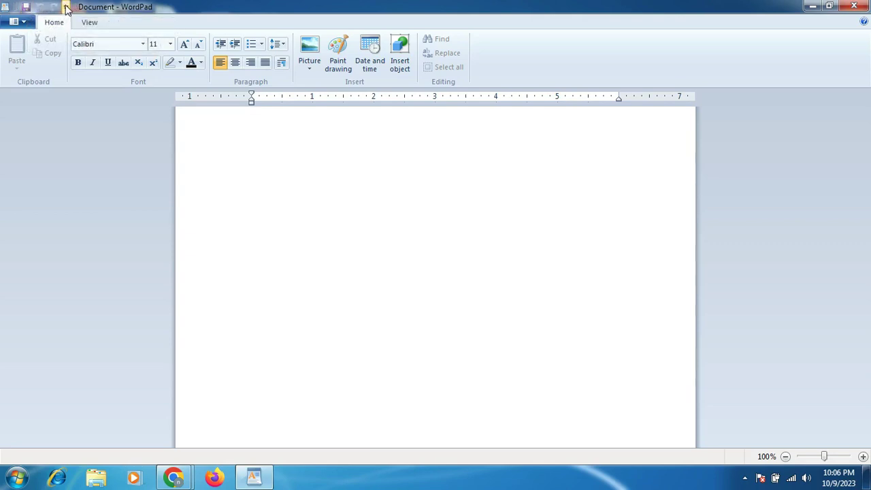
click(19, 24)
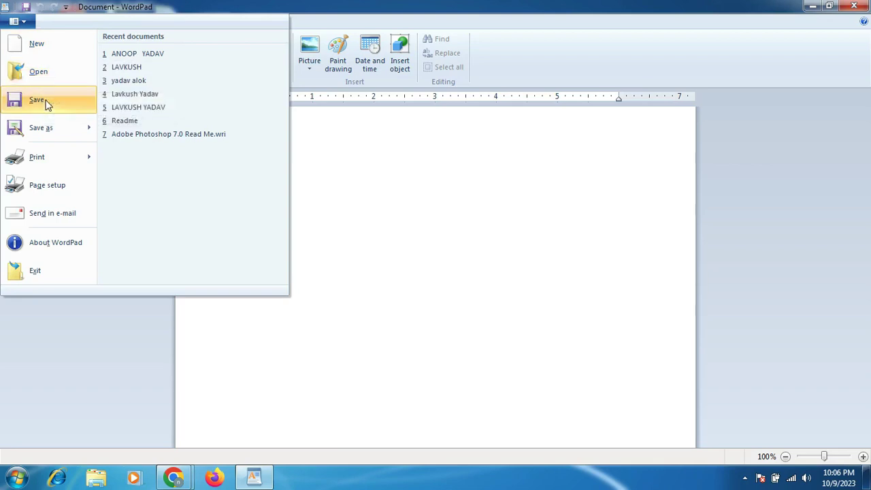
Step: Preview the Save as and Print options, view and close About WordPad, then reopen the file menu
mouse_move(45, 127)
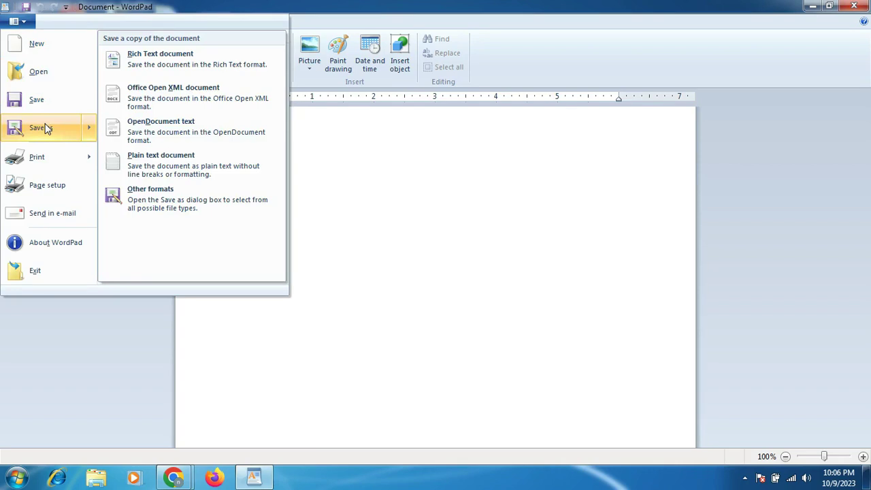
mouse_move(51, 156)
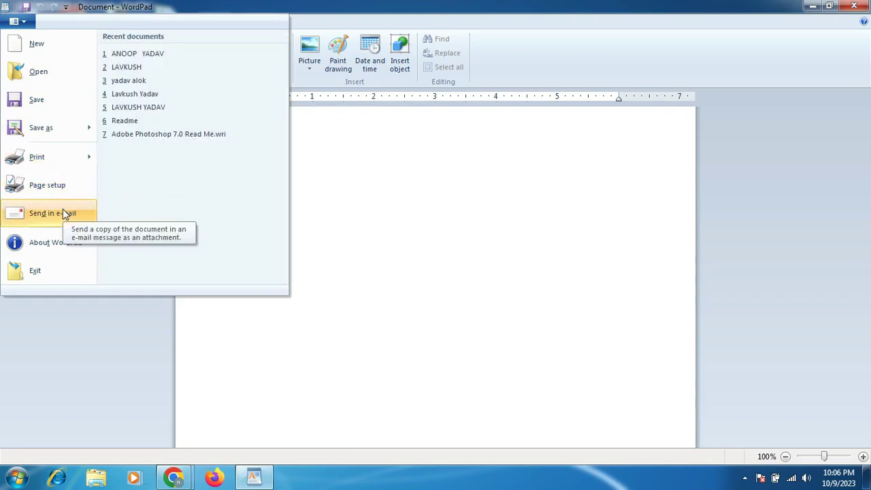
click(68, 245)
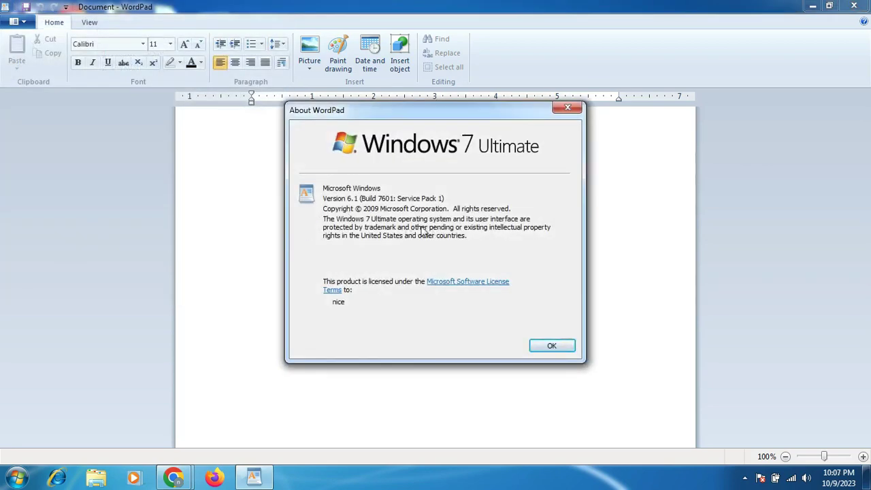
click(550, 345)
click(15, 21)
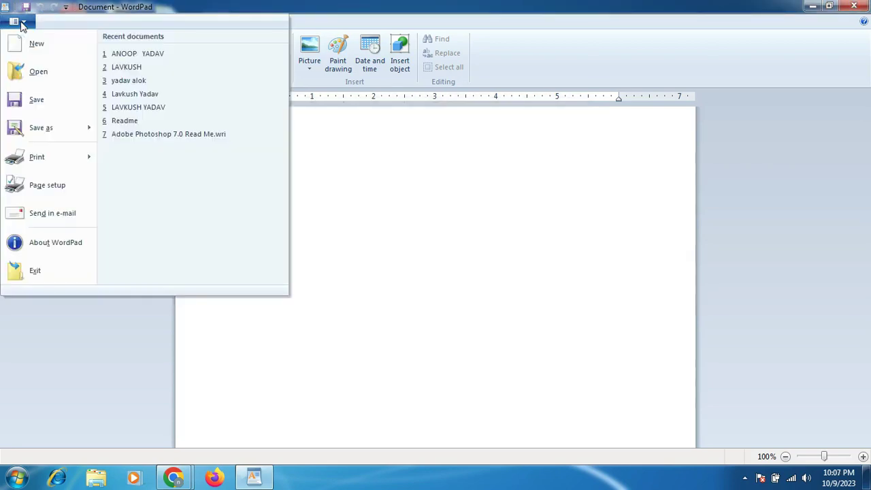
Step: Exit WordPad and relaunch it from the Start menu with a blank document
click(36, 272)
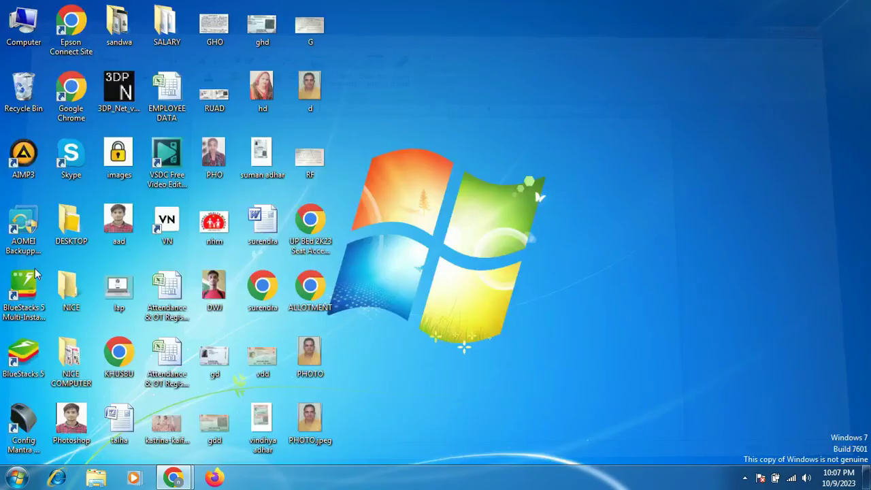
click(8, 476)
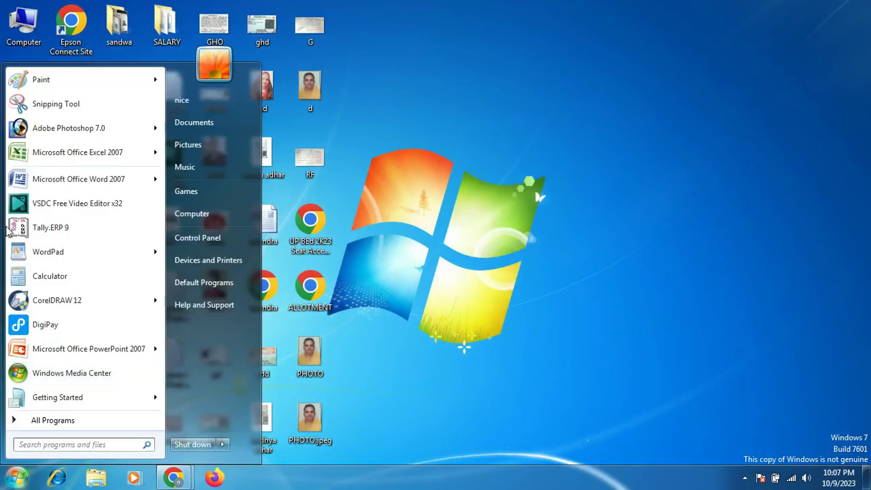
click(38, 257)
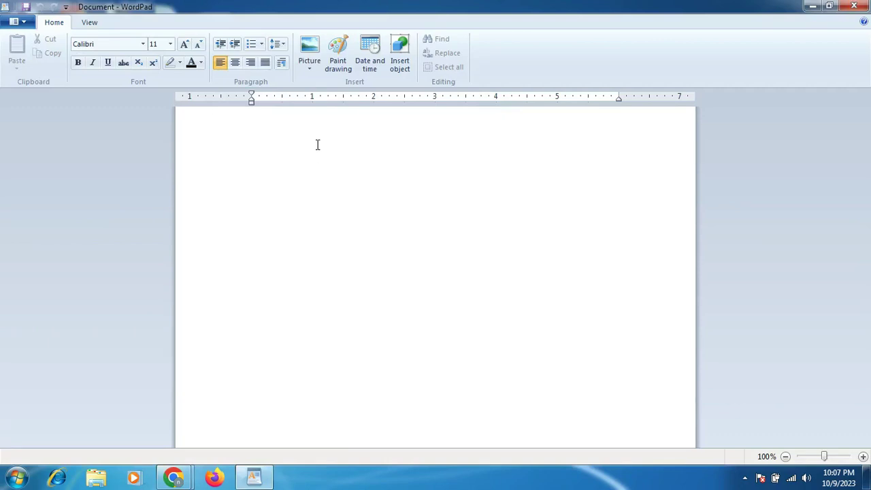
Step: Switch between the View and Home tabs twice to glance at the view options
click(94, 24)
click(67, 25)
click(82, 27)
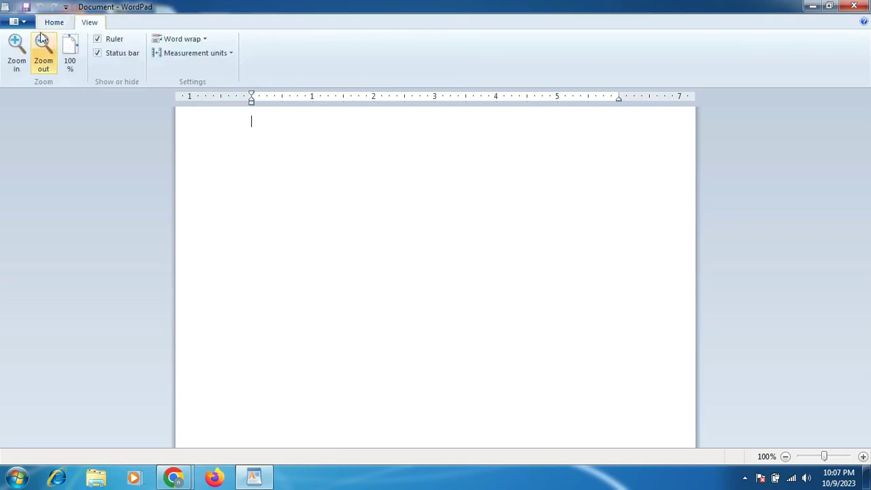
click(54, 25)
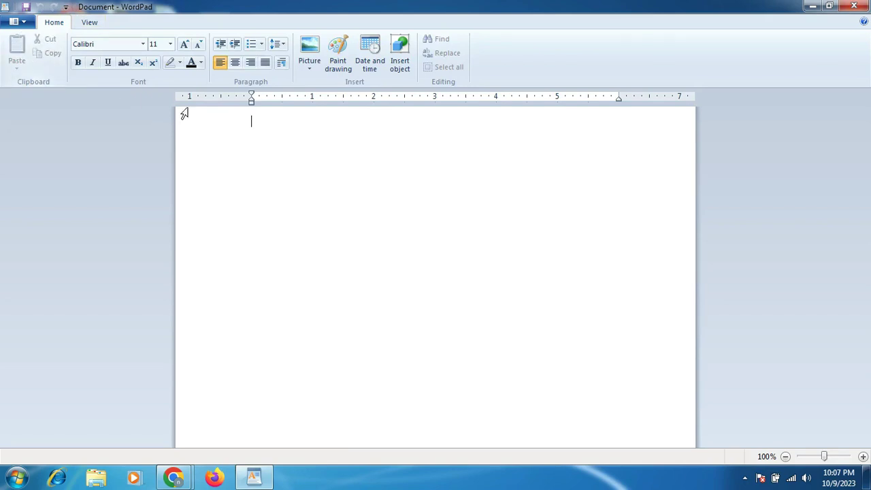
Step: Type a sentence defining a computer as an electronic device that processes raw data
text(comp)
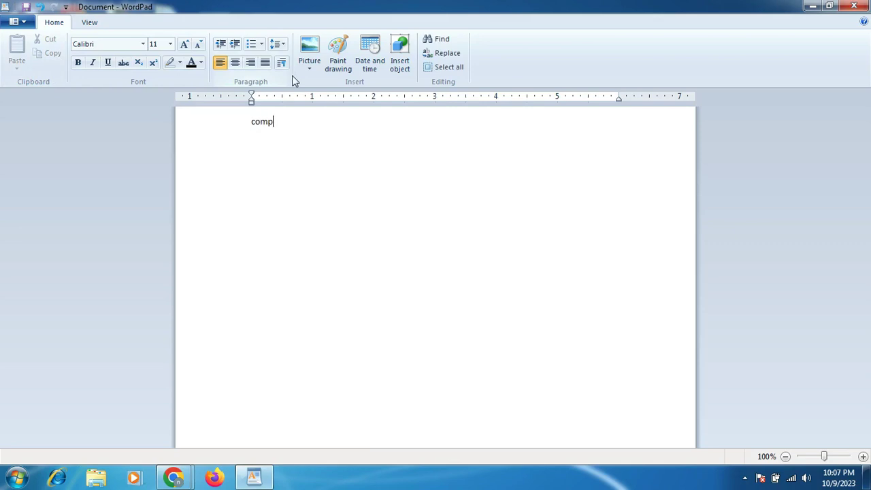
text(uter is an e)
key(BackSpace)
text(el)
key(BackSpace)
key(BackSpace)
text(lcectronic device on the process raw data to give meaning full infromation)
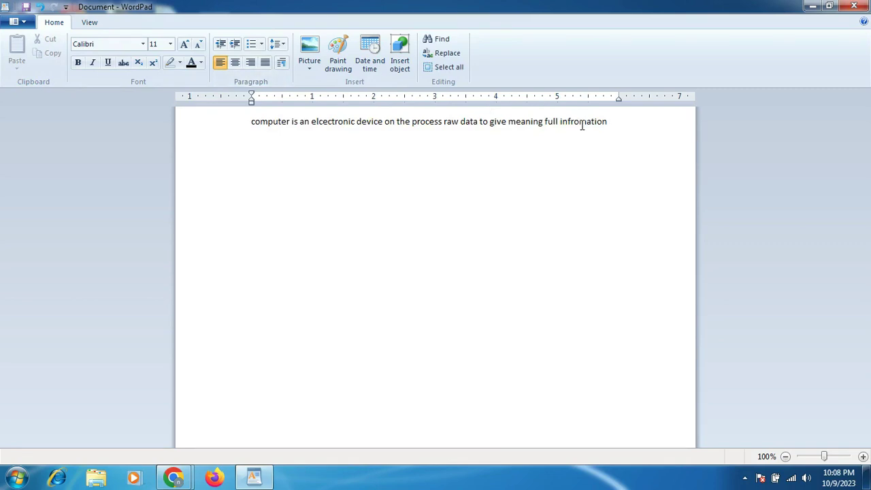
Step: Select and deselect the typed line of text a few times
mouse_move(608, 122)
mouse_down()
mouse_move(376, 117)
mouse_move(220, 126)
mouse_up()
click(272, 122)
click(251, 123)
drag(251, 123, 615, 123)
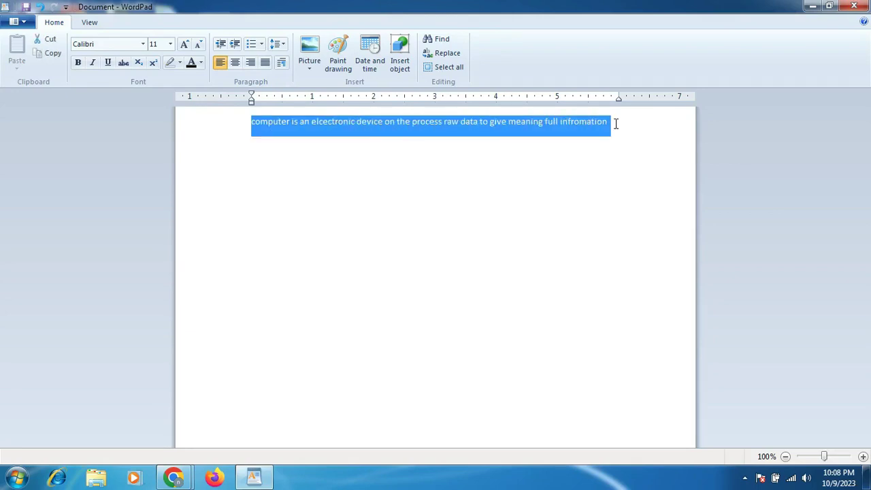
click(382, 173)
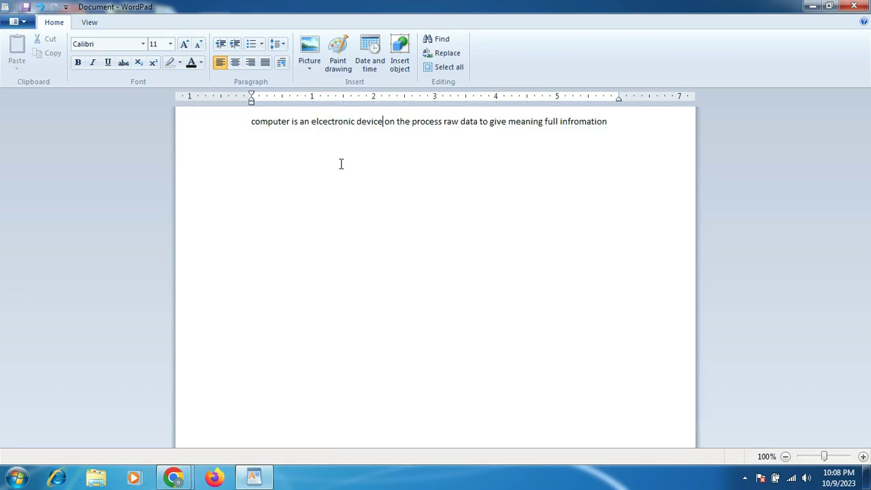
click(245, 130)
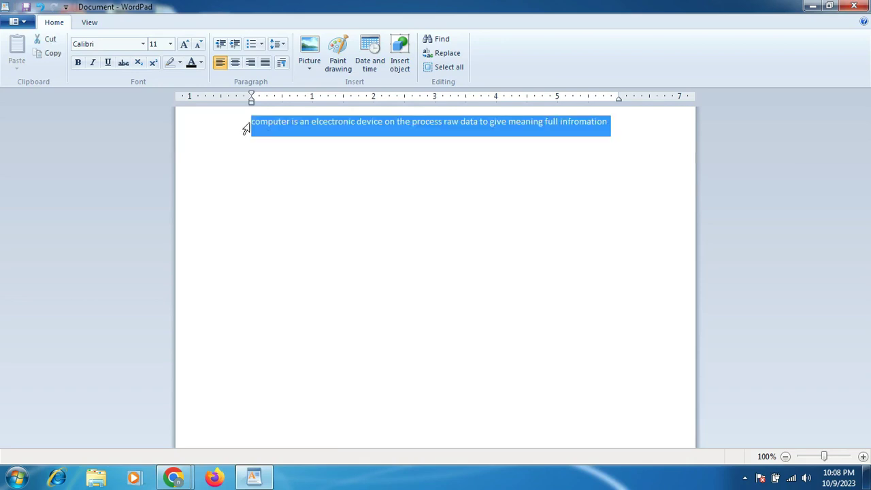
click(268, 123)
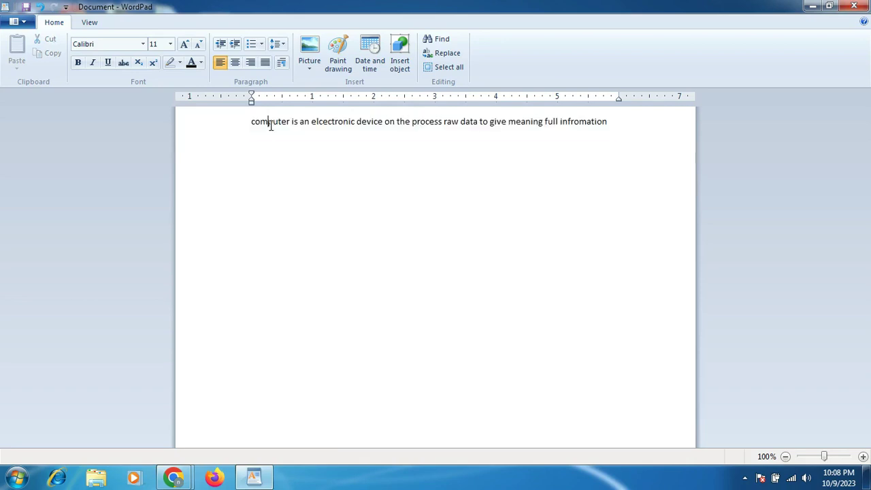
Step: Select all the text and format it in Arial Black at size 22
click(435, 71)
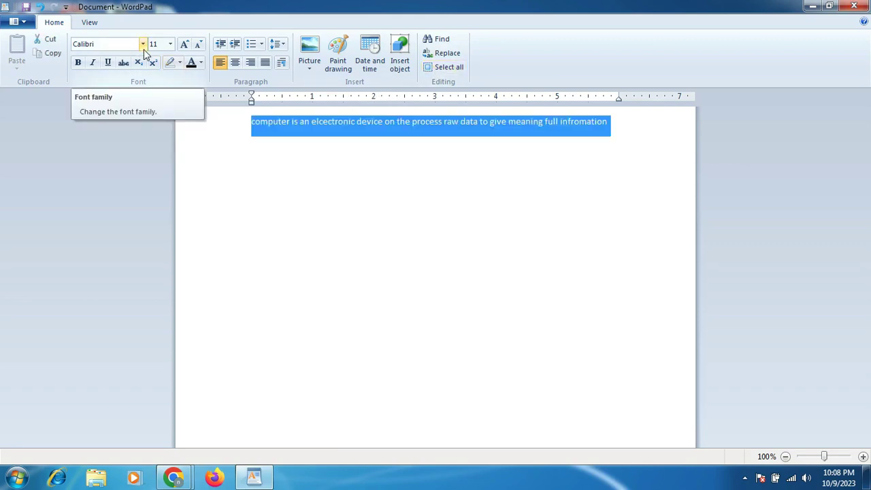
click(143, 44)
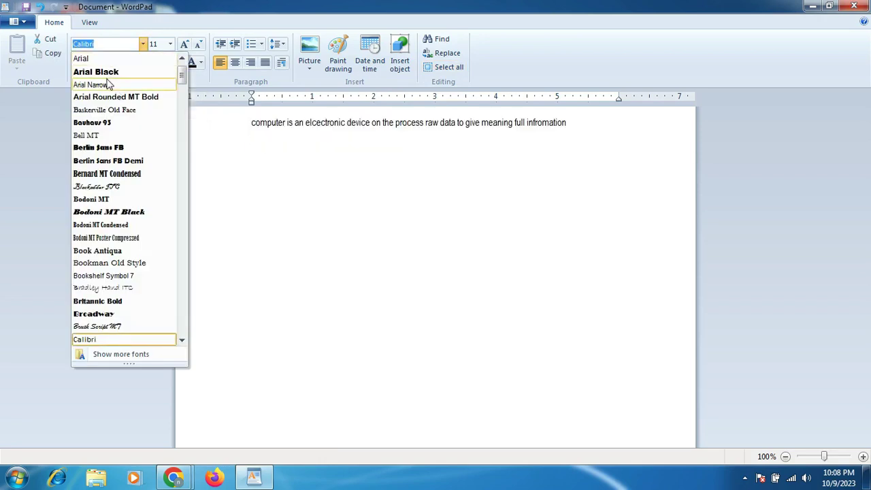
click(113, 71)
click(169, 44)
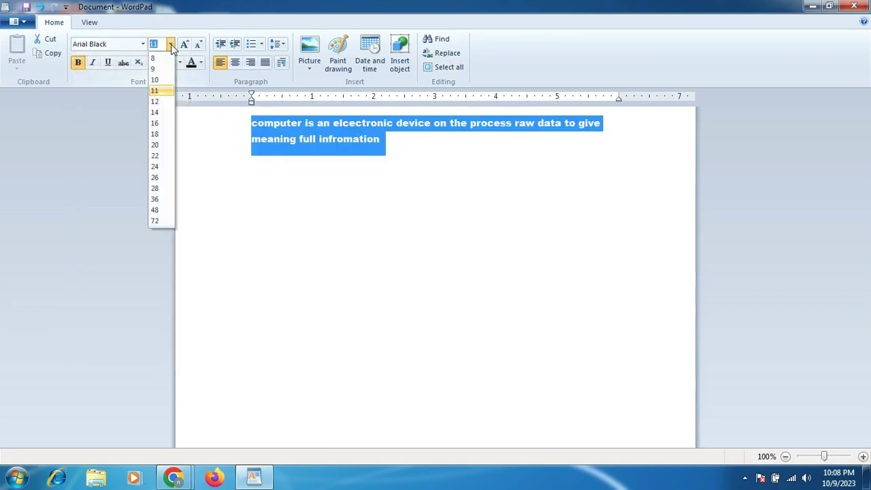
click(158, 156)
click(503, 189)
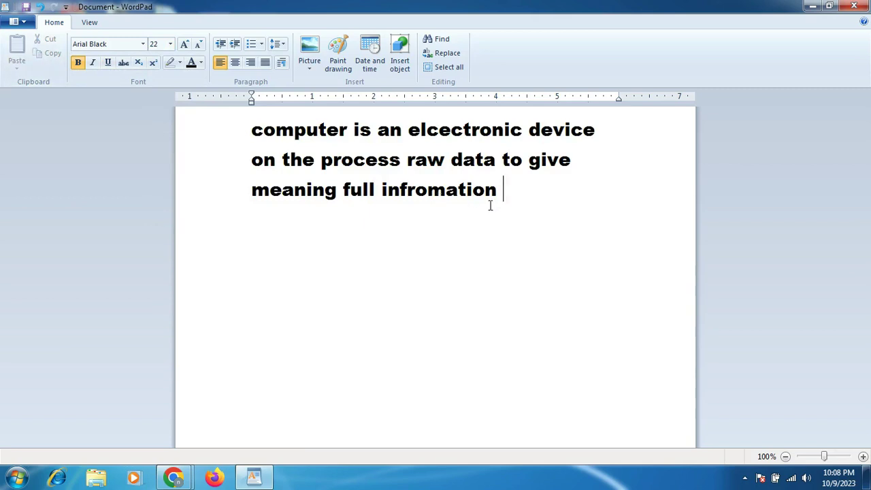
Step: Cut all the text and paste it back twice, giving two copies of the definition
key(ctrl+a)
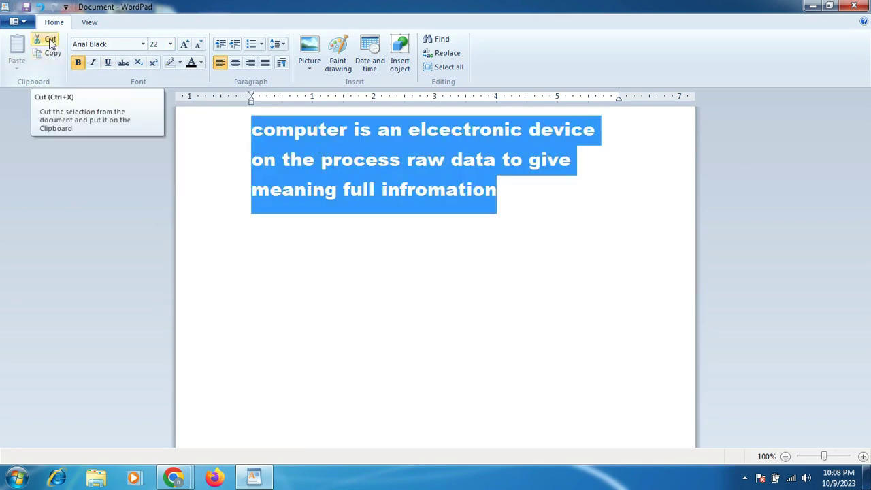
click(50, 39)
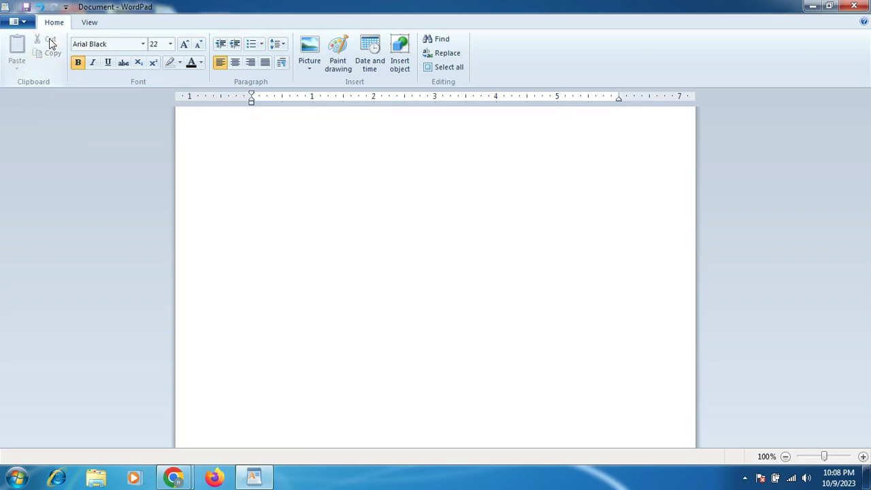
click(19, 52)
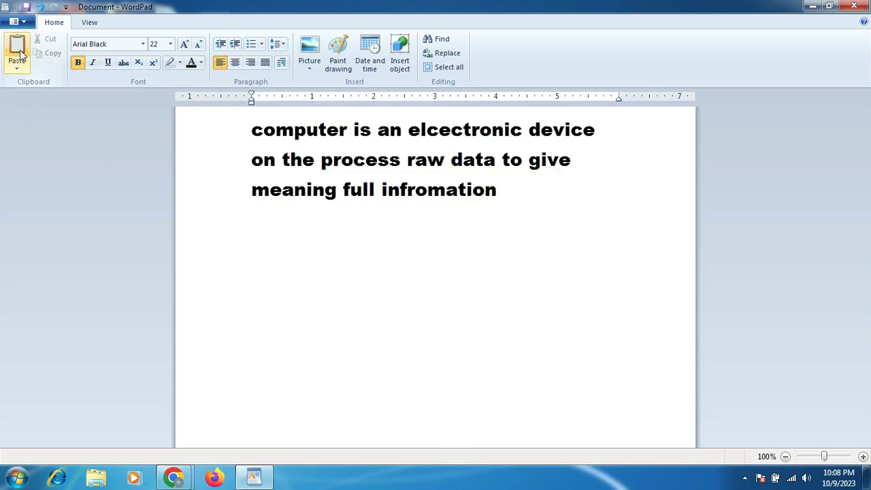
click(20, 54)
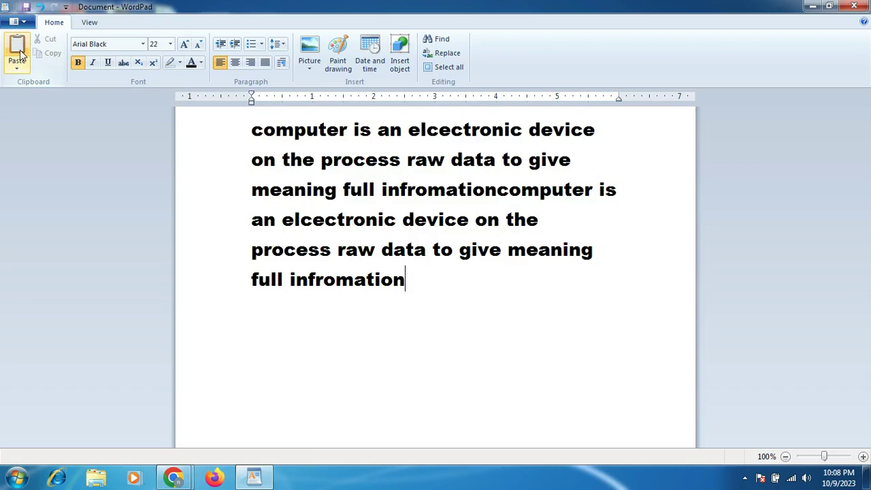
Step: Copy all the text and paste it at the end, making four copies of the definition
drag(427, 279, 224, 120)
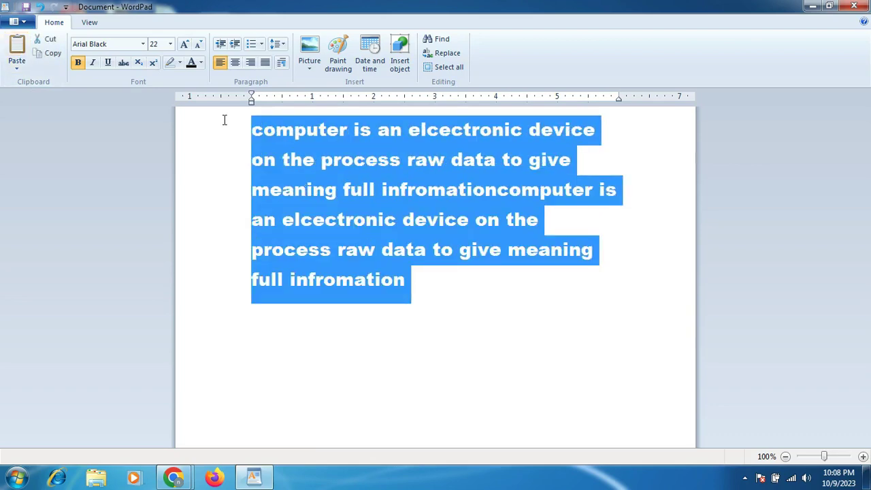
click(290, 159)
click(444, 66)
click(54, 54)
click(439, 285)
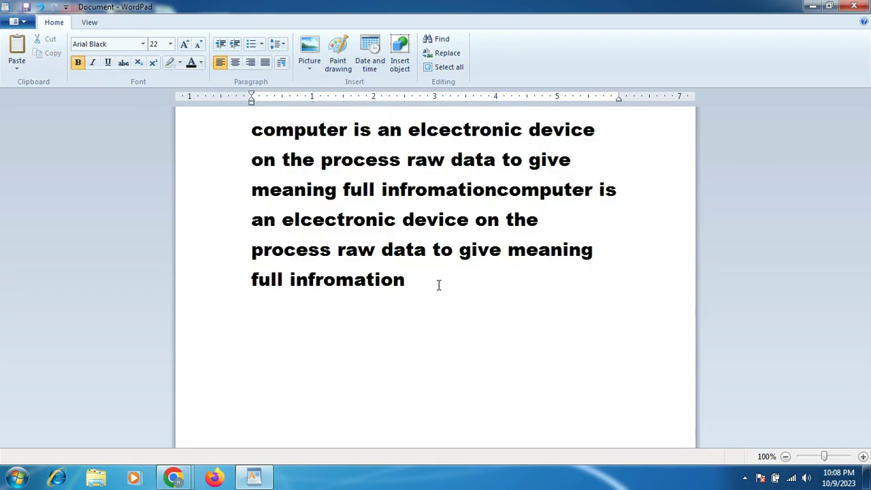
click(17, 48)
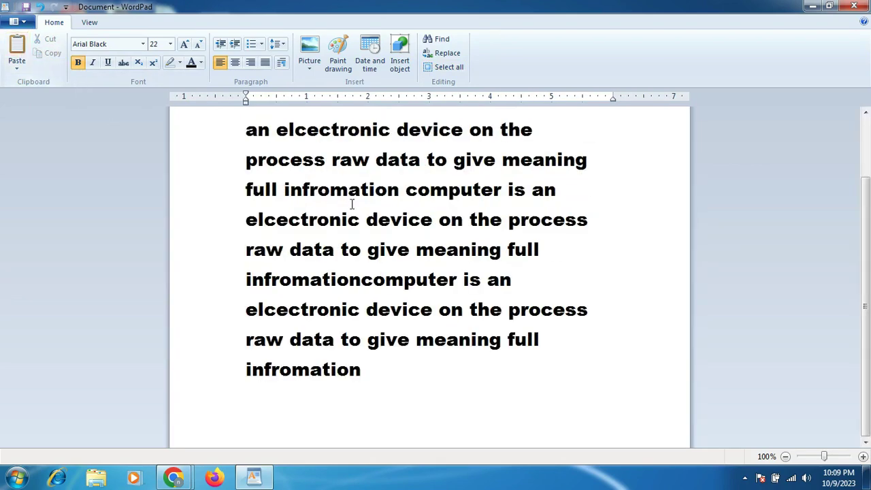
scroll(375, 206, up, 1)
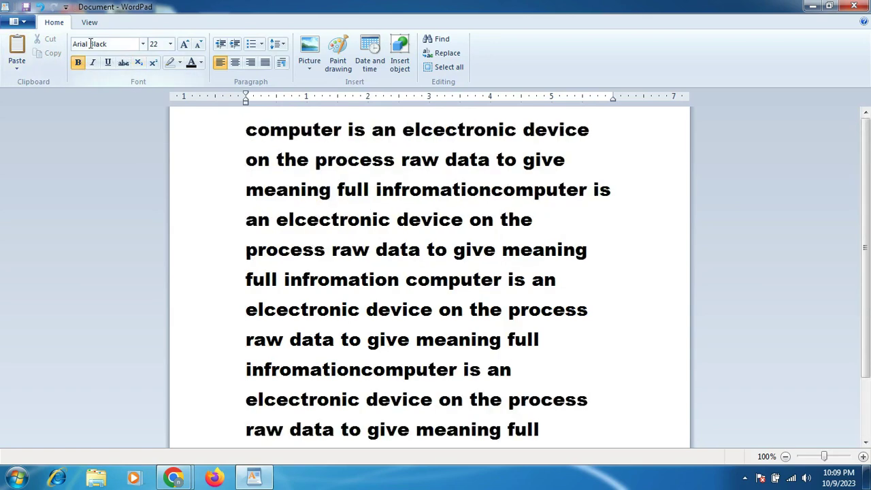
Step: Choose Blackadder ITC as the font at the caret
click(143, 43)
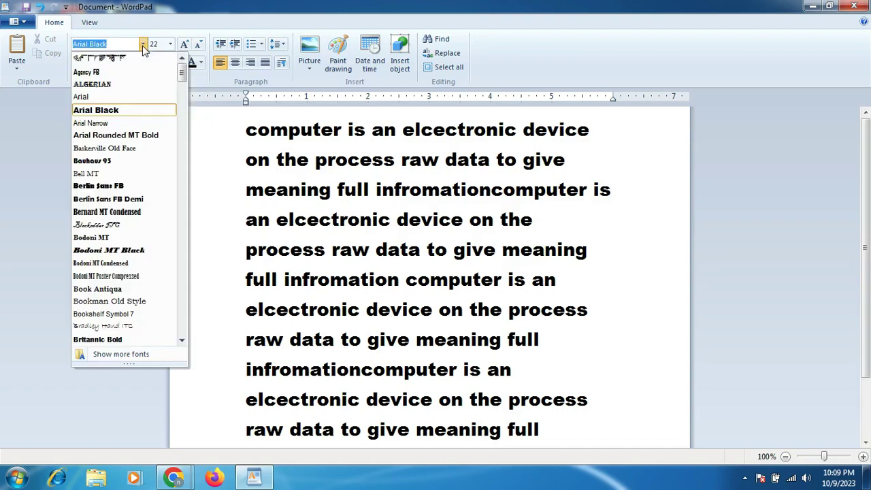
click(155, 43)
click(143, 44)
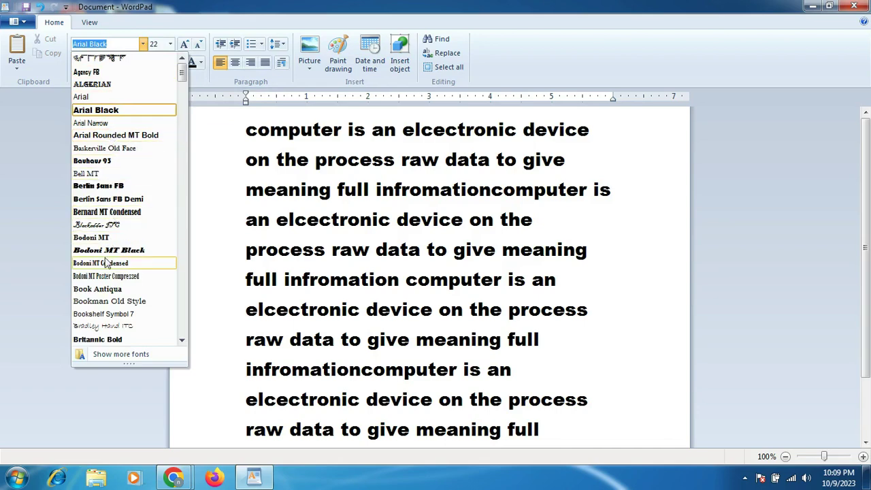
click(113, 225)
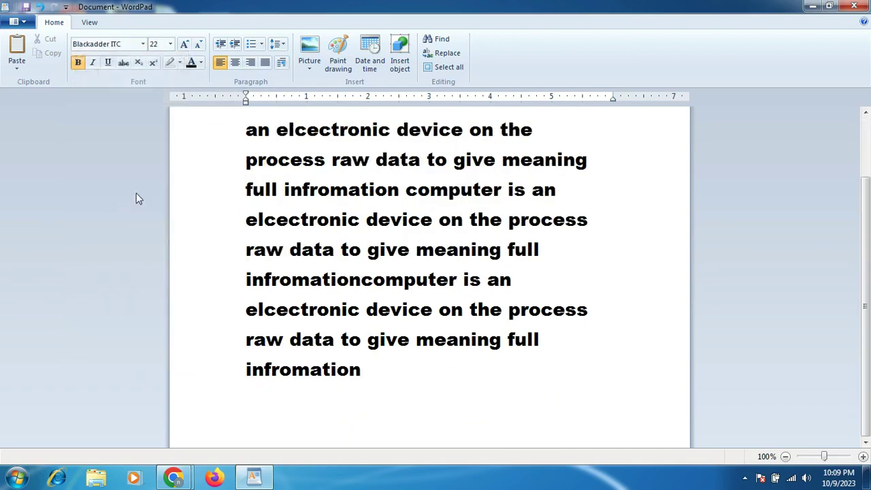
Step: Set all the document text in Baskerville Old Face at size 26
click(445, 66)
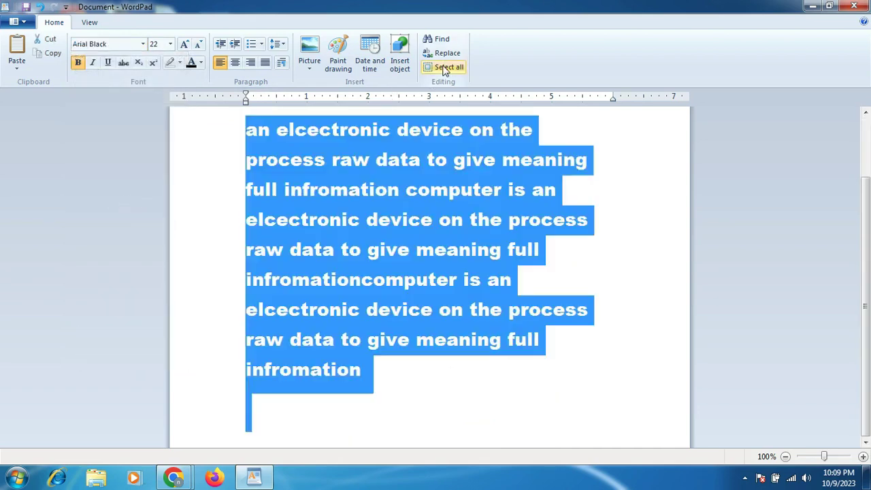
click(142, 45)
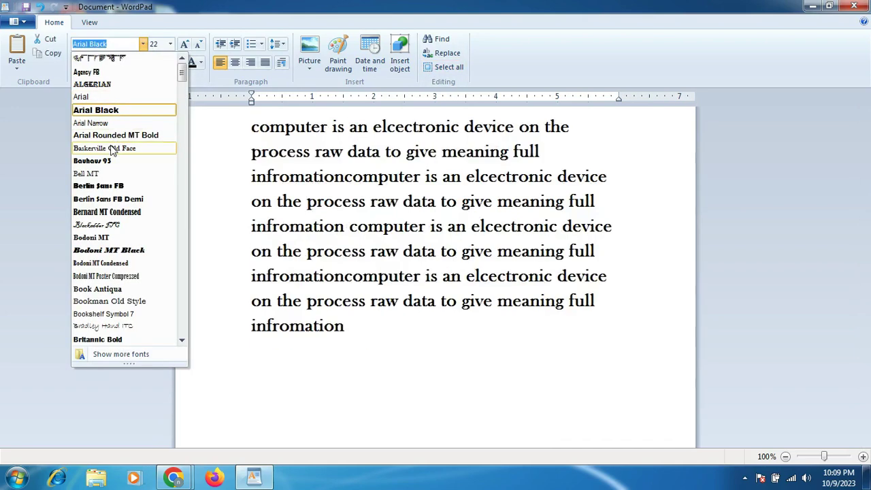
click(113, 148)
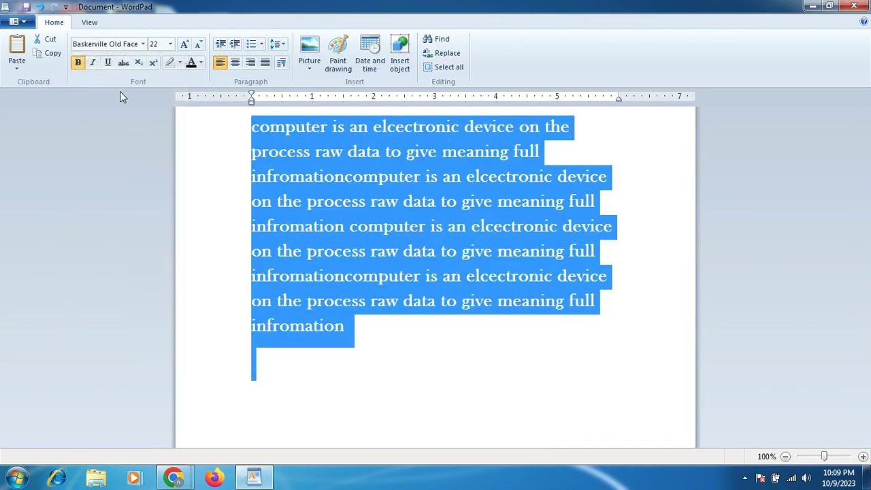
click(170, 44)
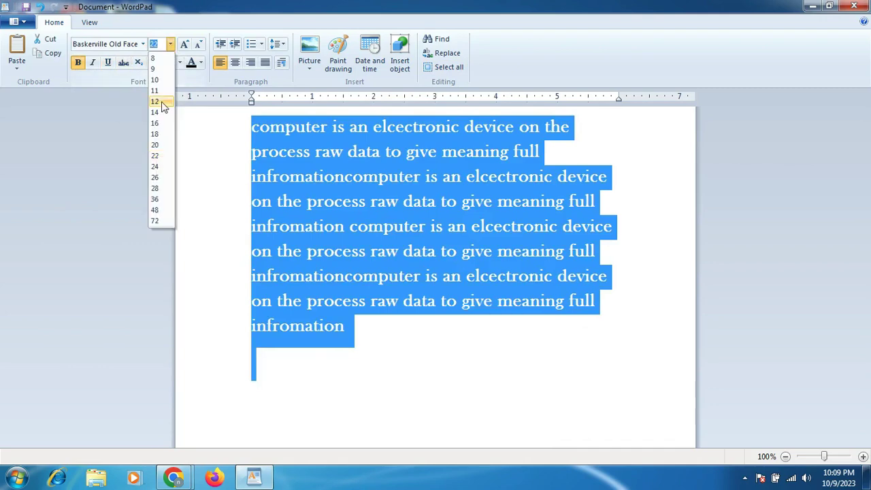
click(162, 181)
click(333, 216)
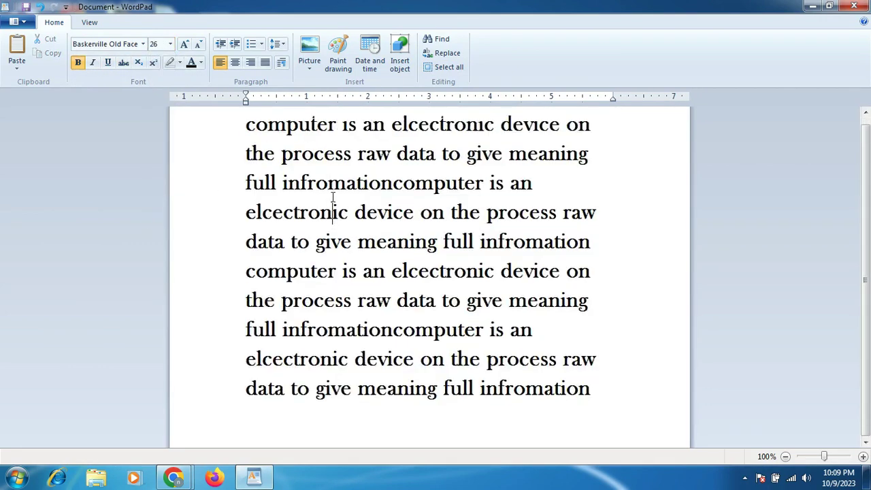
Step: Type 'Computer-' at the start of the first line and remove its bold
click(238, 141)
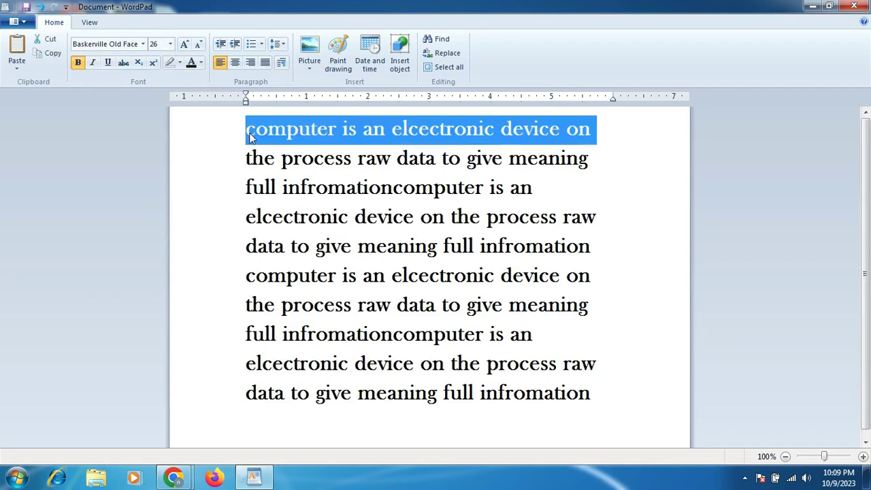
click(240, 136)
text(Comp)
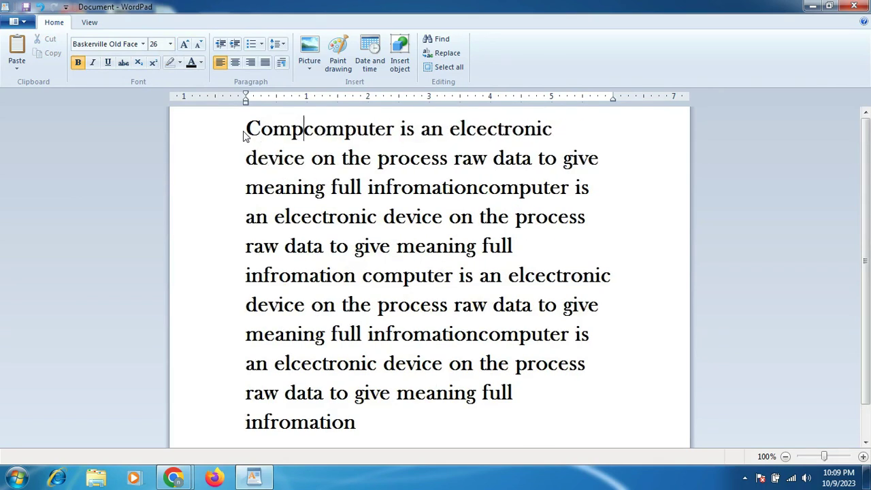
text(uter)
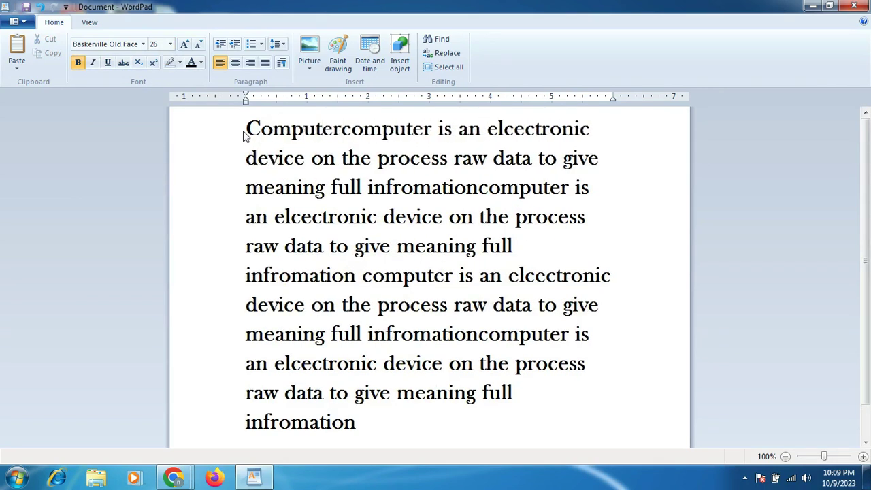
text(-)
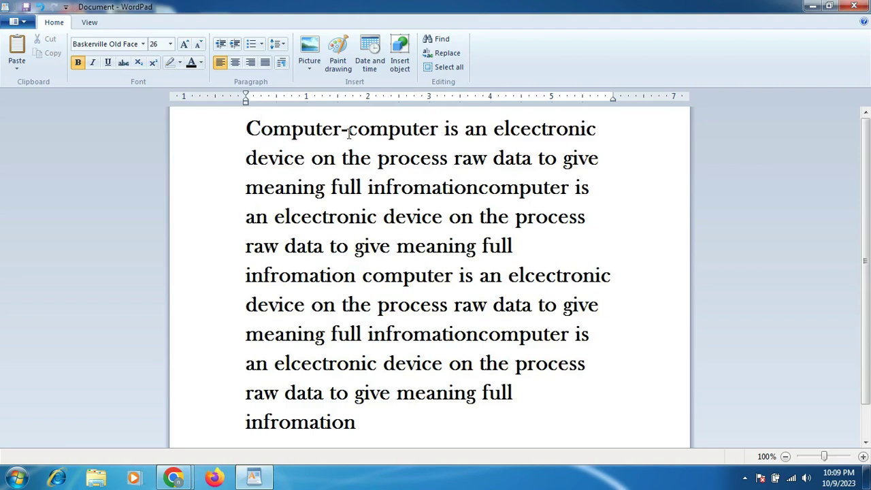
drag(352, 129, 246, 129)
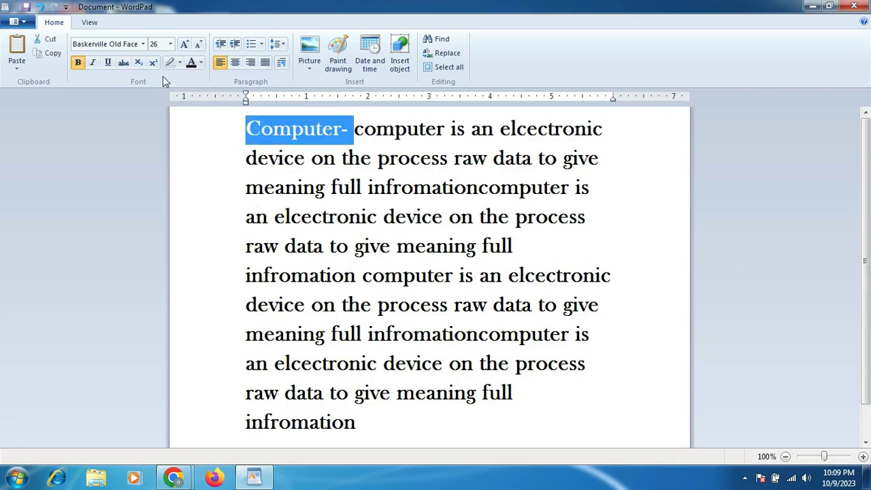
click(78, 63)
click(356, 230)
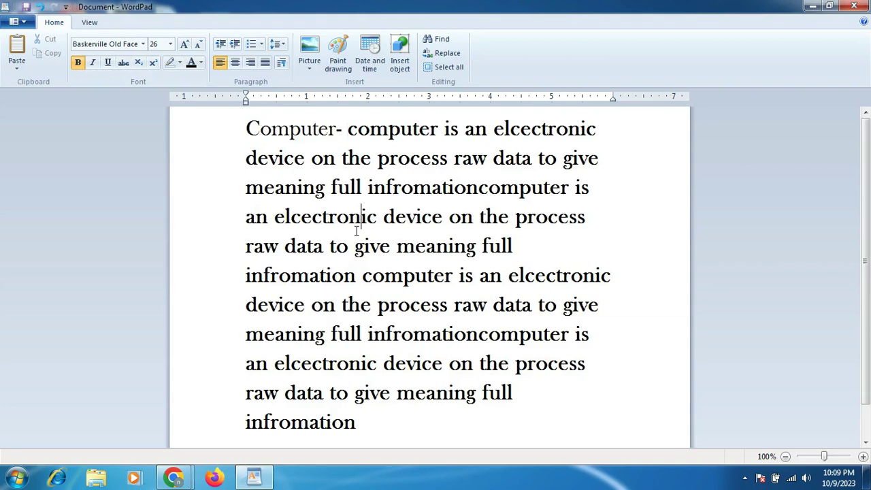
Step: Make all the document text bold
triple_click(241, 143)
click(78, 63)
scroll(315, 182, up, 2)
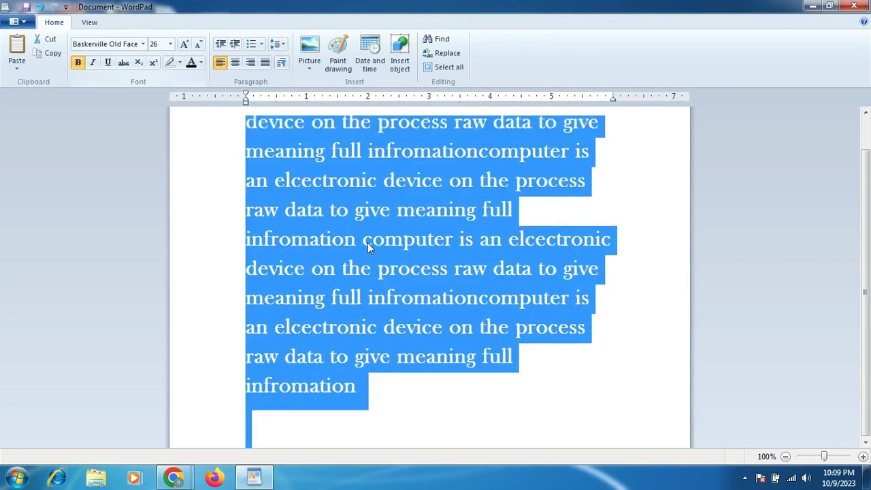
click(336, 158)
Step: Set the Computer- heading in the Arial Black font
drag(349, 128, 233, 131)
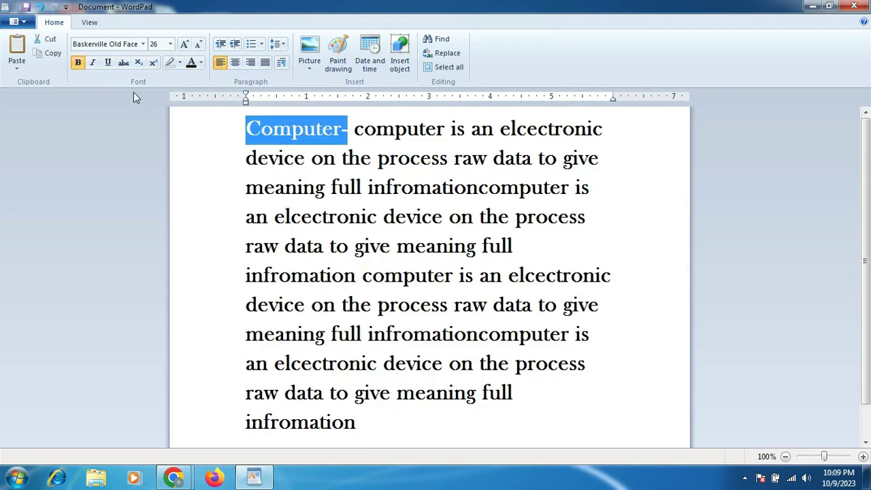
click(143, 43)
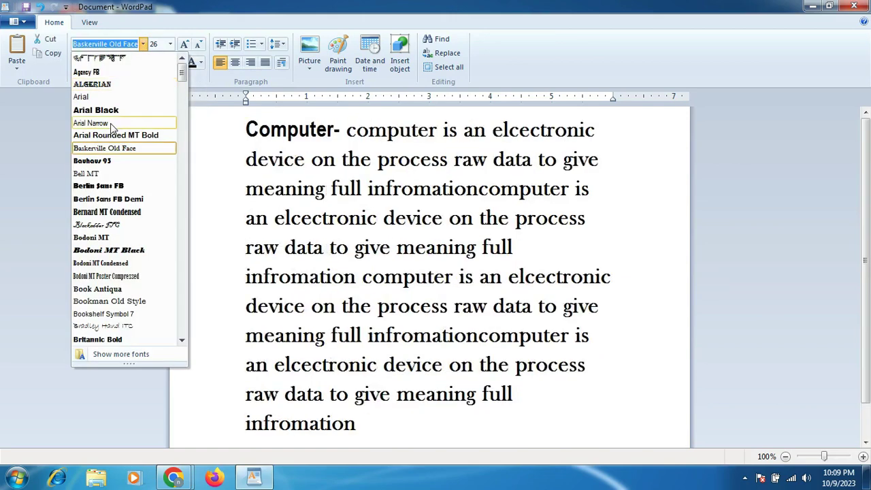
click(102, 109)
click(475, 195)
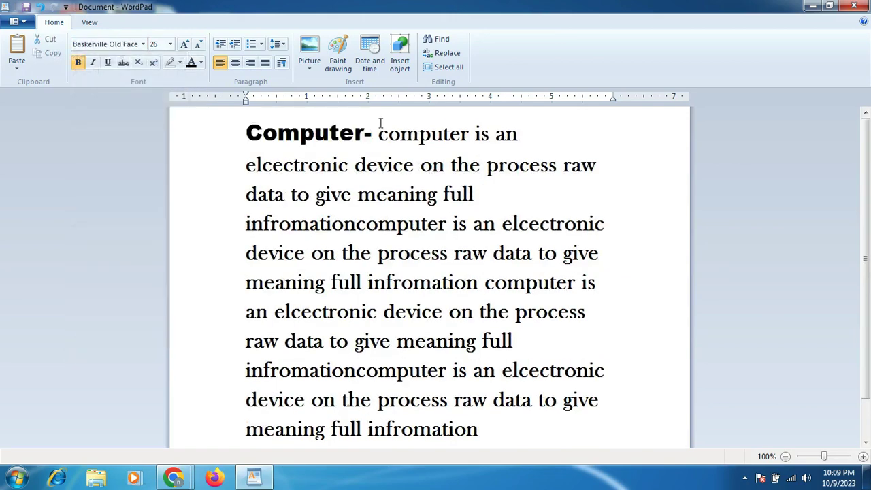
drag(379, 136, 268, 128)
Step: Make Computer- italic and underlined, trying strikethrough as well
click(94, 62)
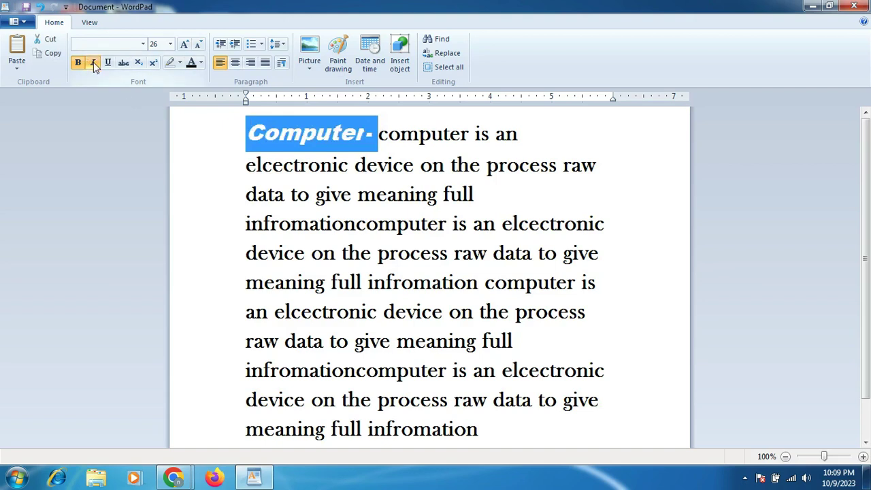
click(108, 66)
click(123, 63)
click(317, 142)
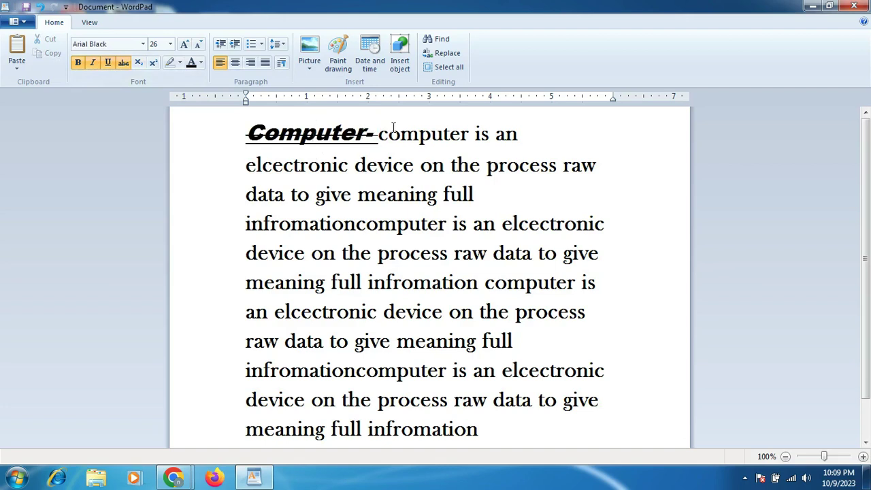
Step: Give the Computer- heading a yellow text highlight
double_click(272, 133)
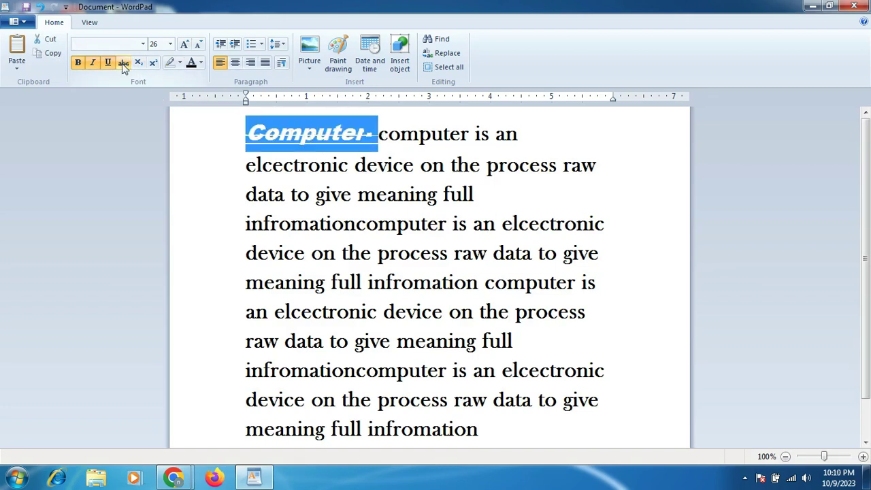
click(381, 136)
double_click(295, 130)
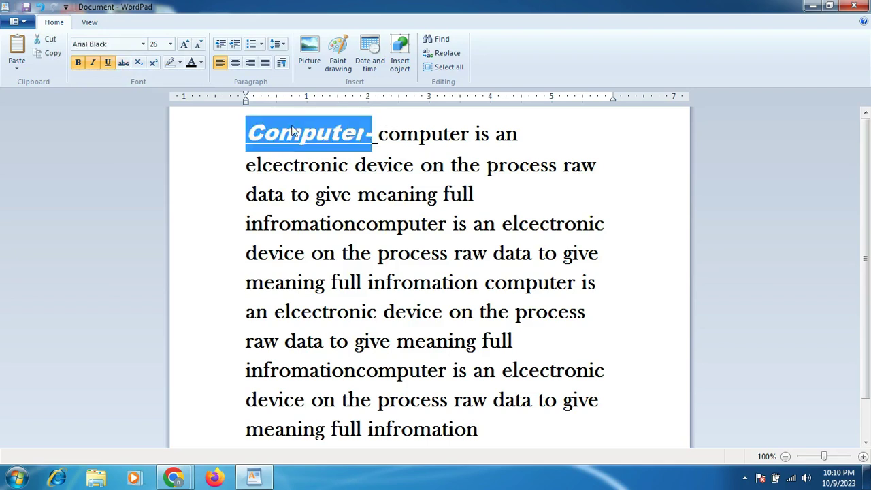
click(179, 62)
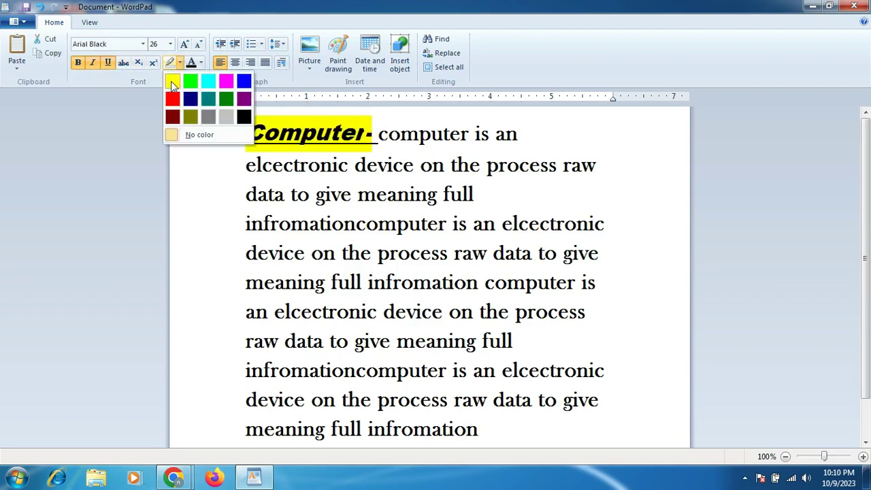
click(172, 83)
click(385, 163)
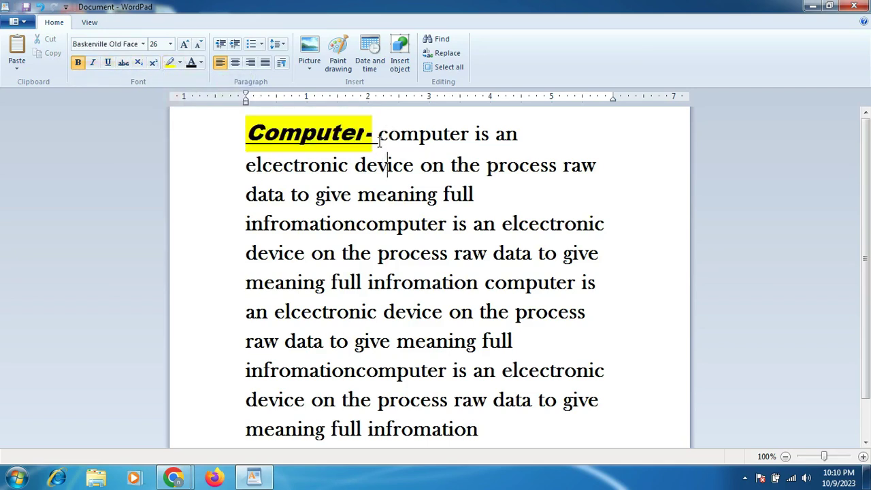
drag(379, 139, 209, 124)
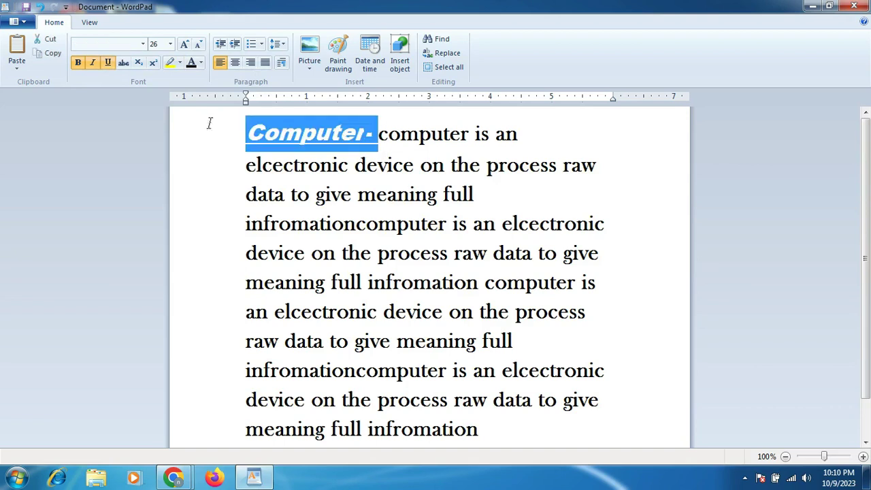
Step: Resize the Computer- heading to 28 pt with Grow and Shrink Font
click(185, 45)
click(185, 45)
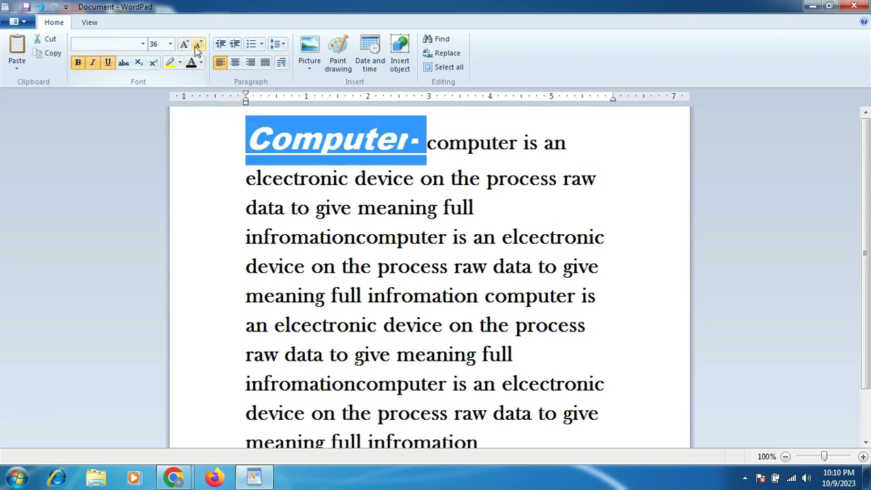
click(198, 45)
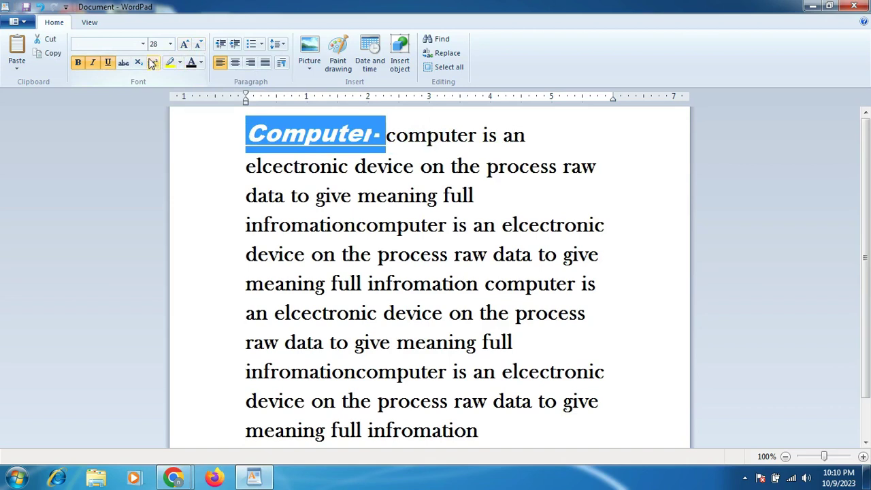
click(394, 136)
click(382, 136)
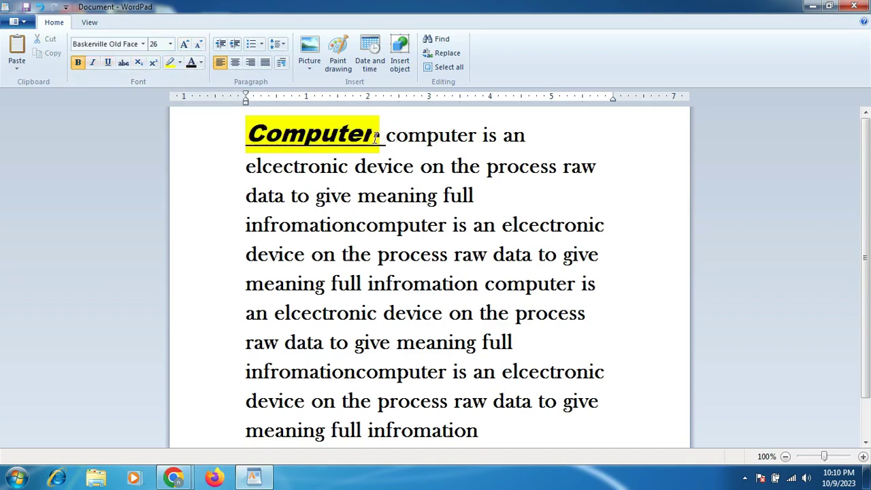
click(528, 136)
Step: Try a subscript and superscript 2 after 'an', delete it, then centre-align the text
click(138, 62)
text(2)
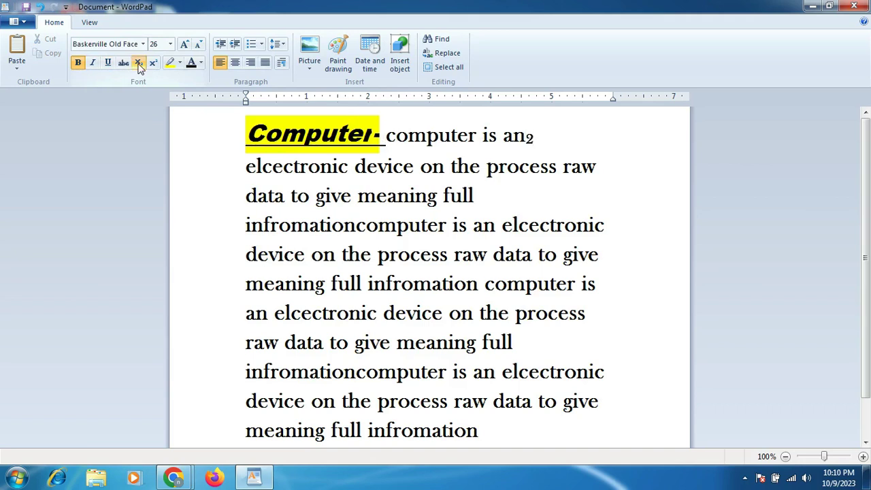
click(156, 63)
click(138, 63)
key(BackSpace)
key(BackSpace)
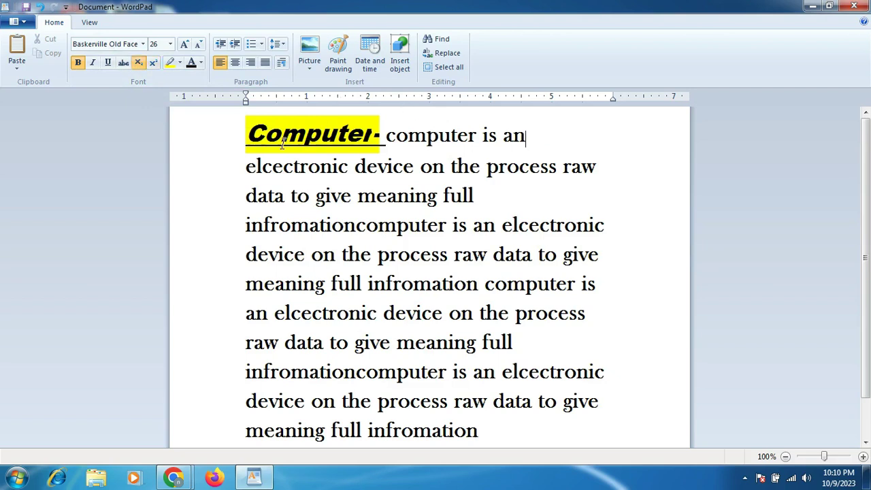
drag(247, 134, 570, 145)
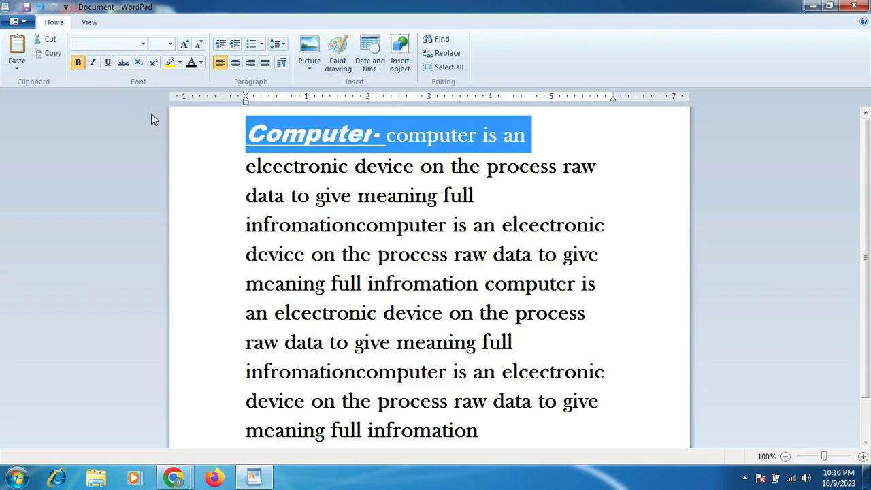
click(236, 66)
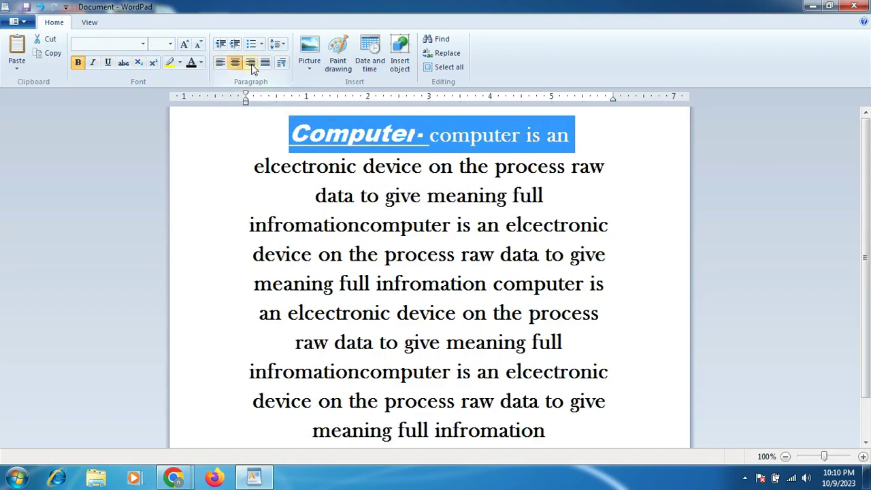
click(251, 65)
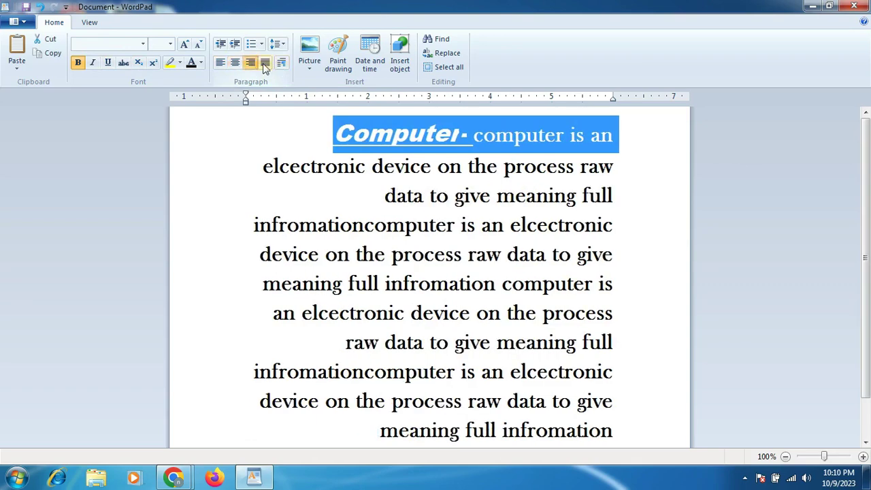
click(264, 63)
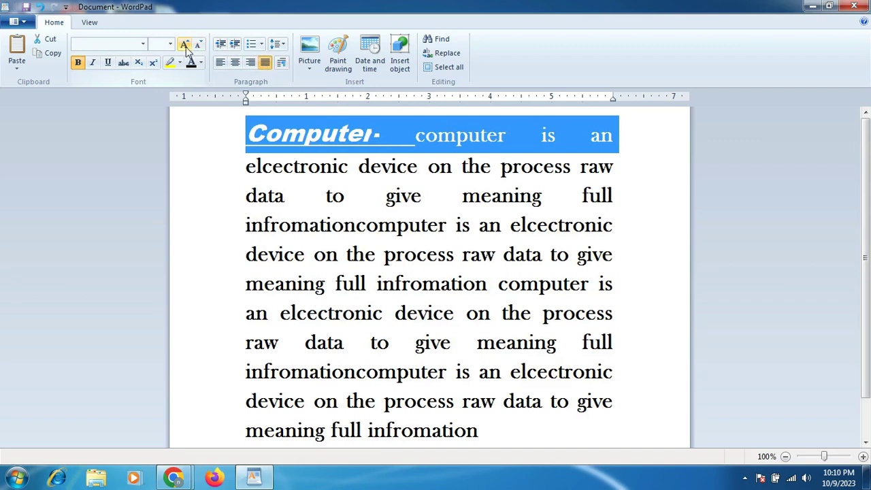
click(285, 136)
drag(375, 139, 247, 133)
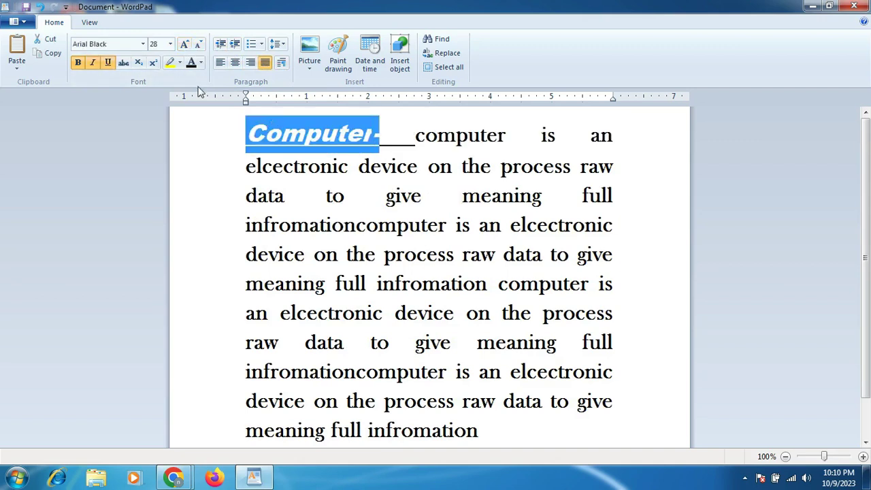
click(184, 44)
click(199, 44)
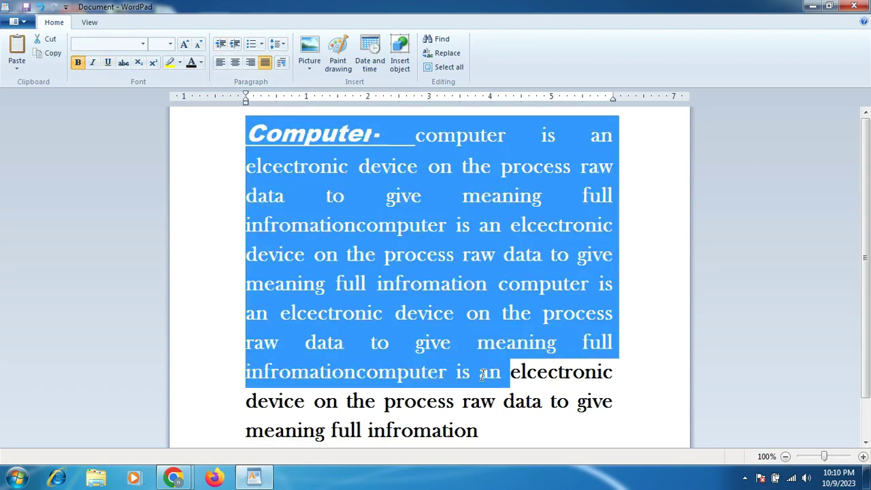
Step: Indent all the text and format it as a lowercase a. b. c. lettered list
key(ctrl+a)
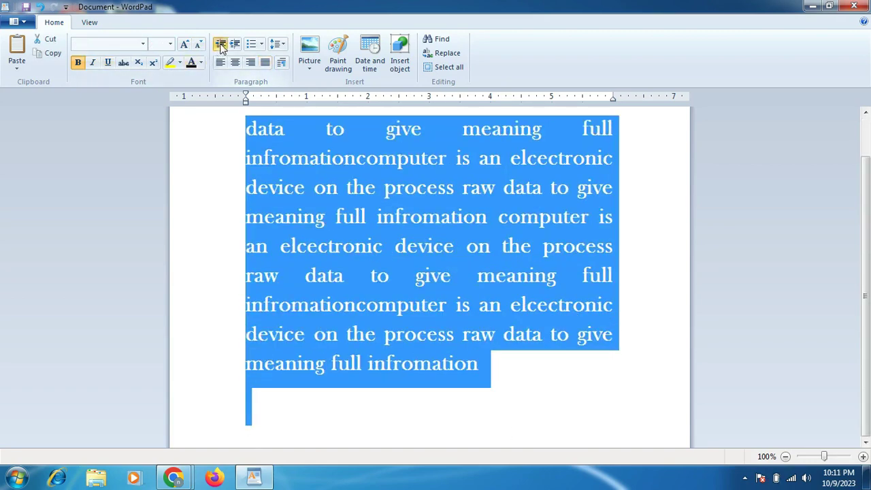
click(232, 44)
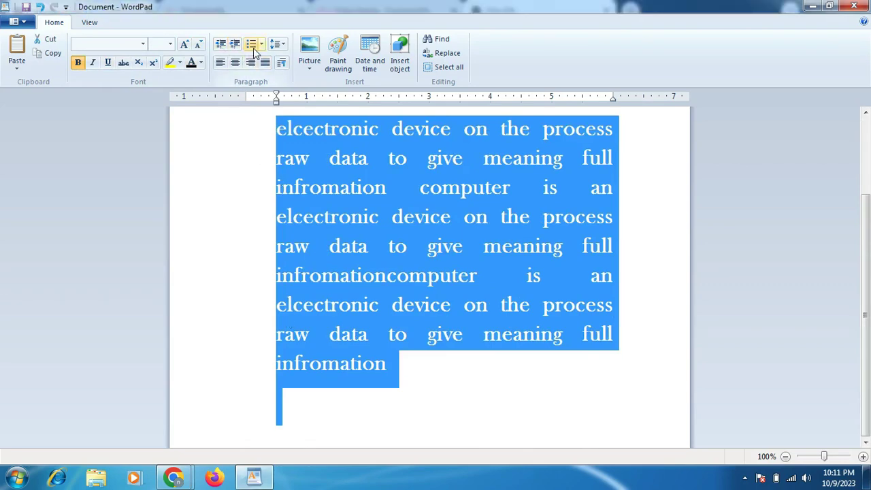
click(261, 44)
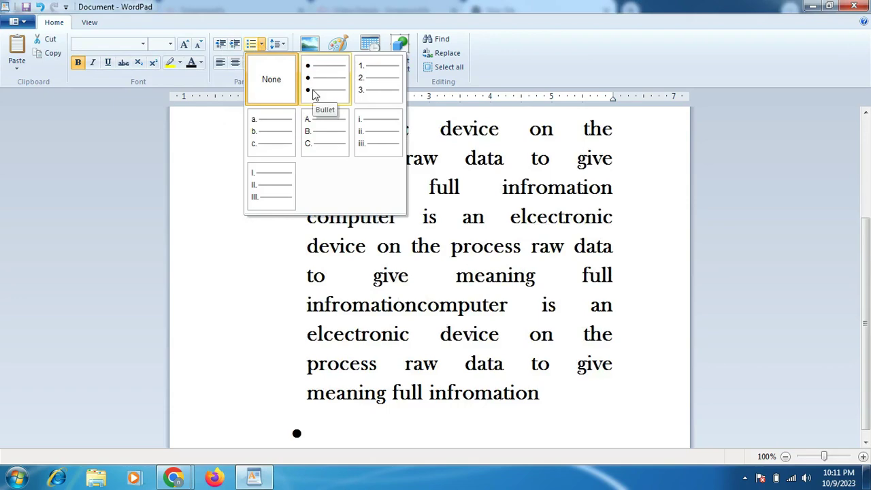
click(288, 136)
click(356, 210)
scroll(355, 211, up, 2)
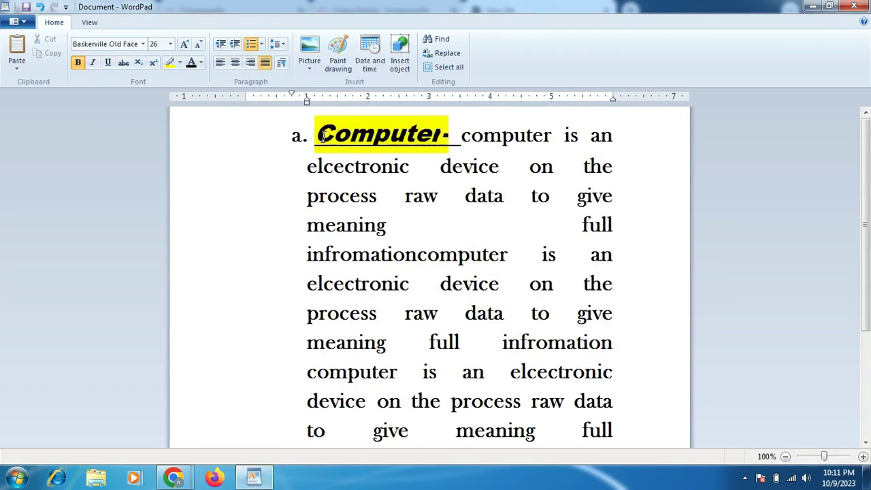
Step: Try 1.5 and 1.15 line spacing on the list text before settling on 1.0
drag(316, 134, 317, 401)
scroll(267, 202, up, 5)
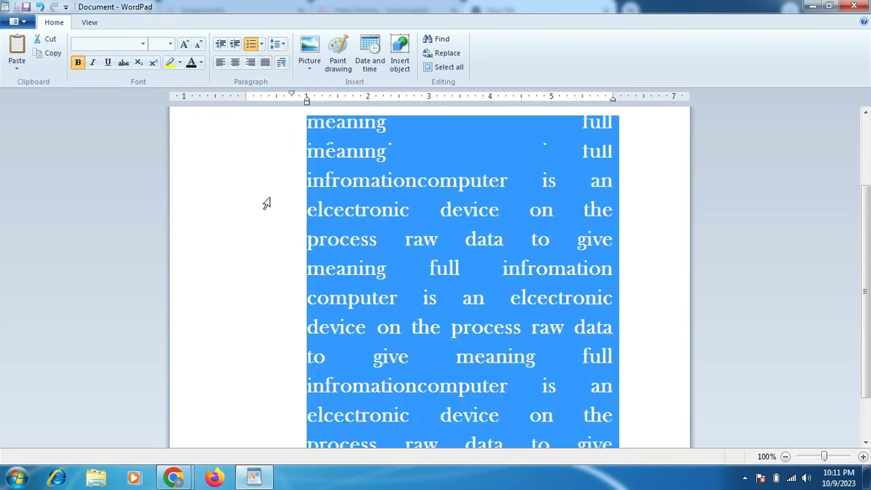
click(276, 44)
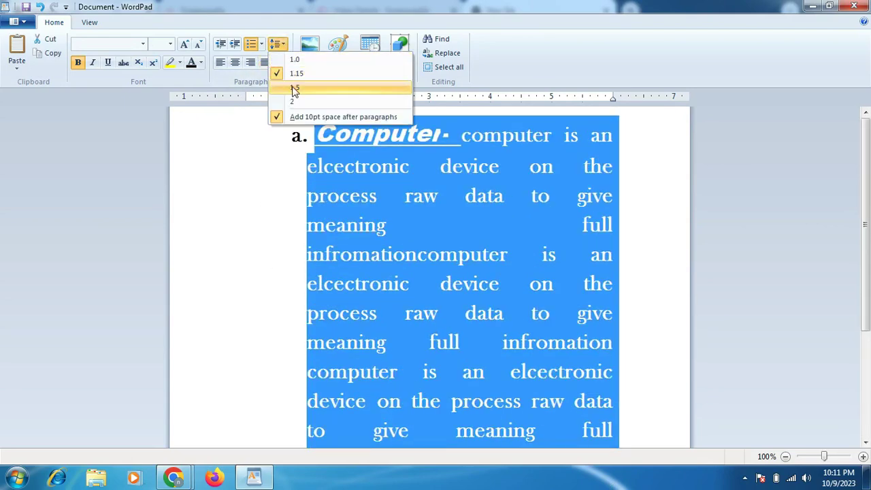
click(293, 88)
click(282, 45)
click(294, 59)
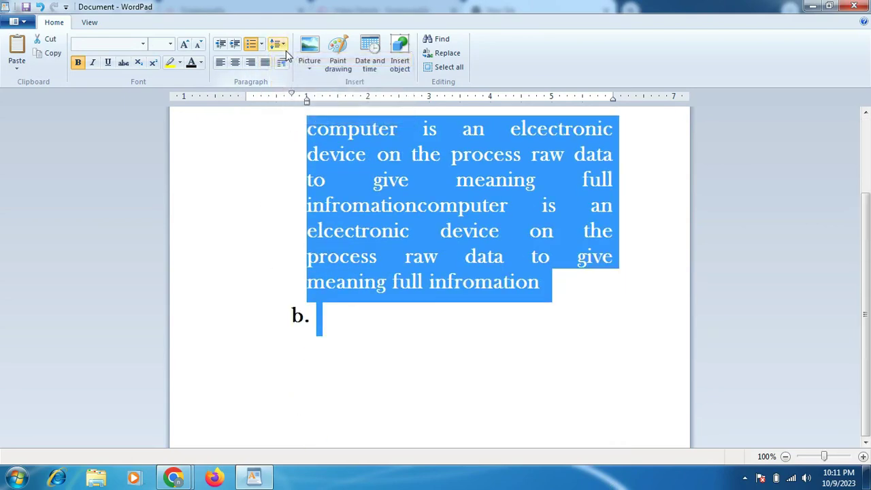
click(283, 46)
click(296, 73)
click(279, 45)
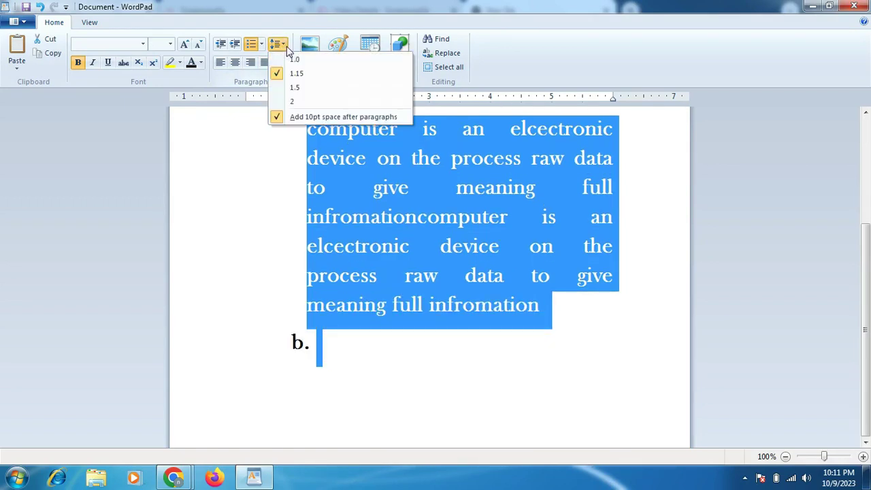
click(292, 60)
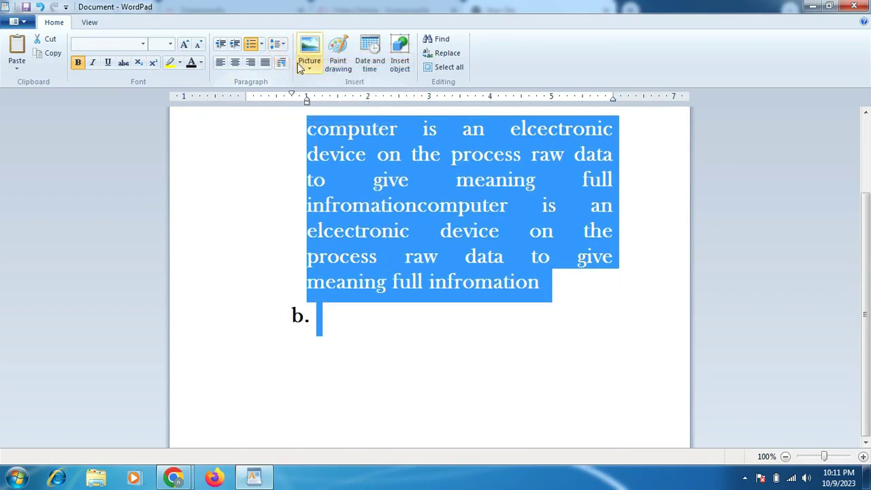
click(311, 70)
Step: Insert the waterfall picture under item b., then replace it with a new list item
click(317, 428)
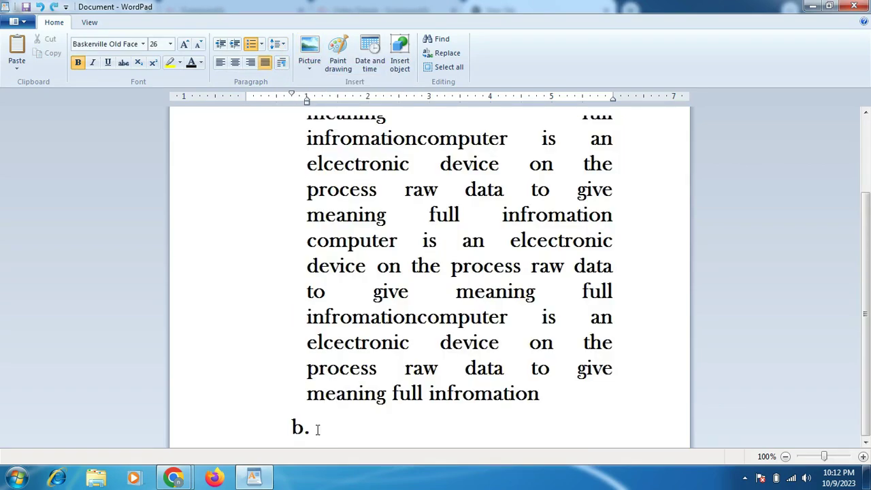
click(309, 46)
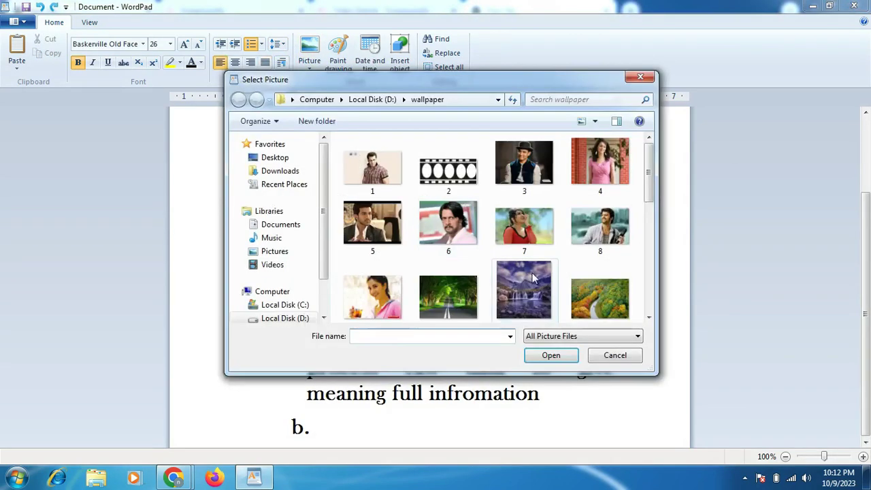
double_click(513, 291)
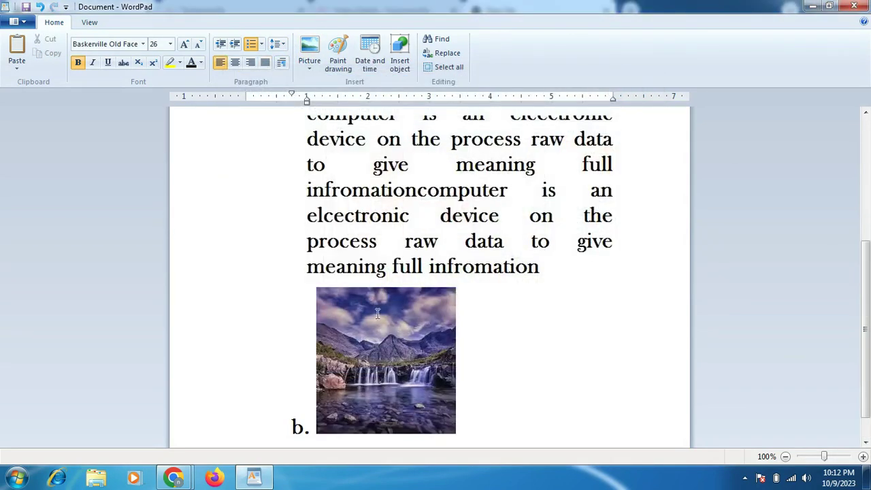
click(372, 260)
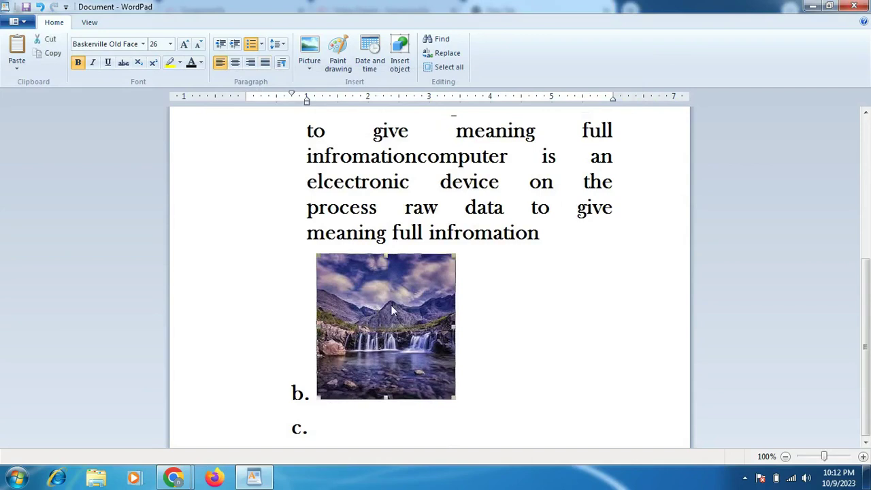
key(Return)
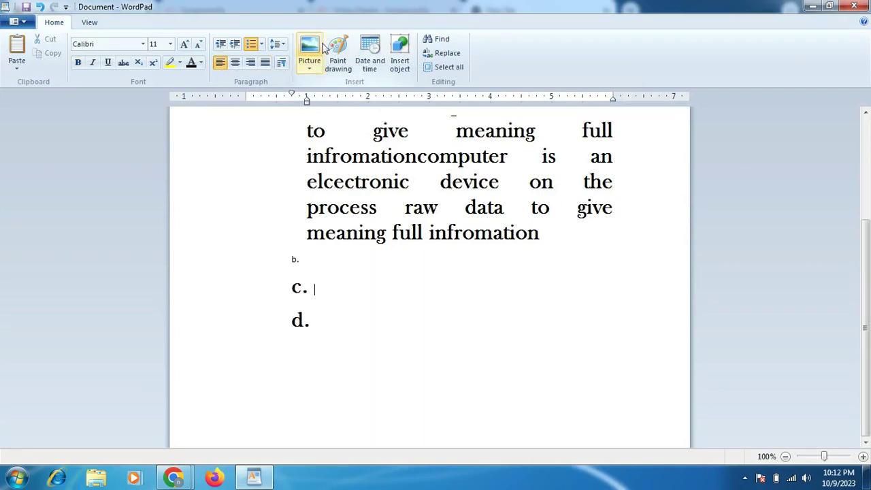
Step: Start a new embedded Paint drawing, enlarge the canvas to 710×425, and draw a large star
click(343, 44)
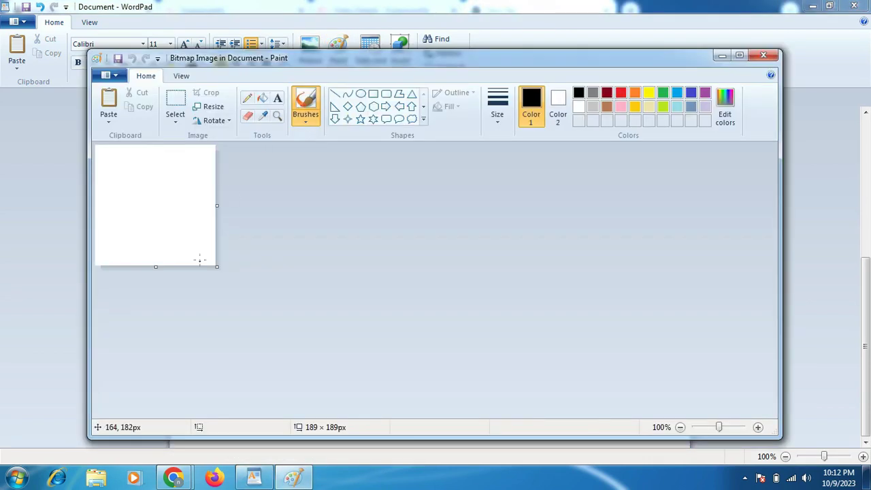
drag(216, 266, 548, 416)
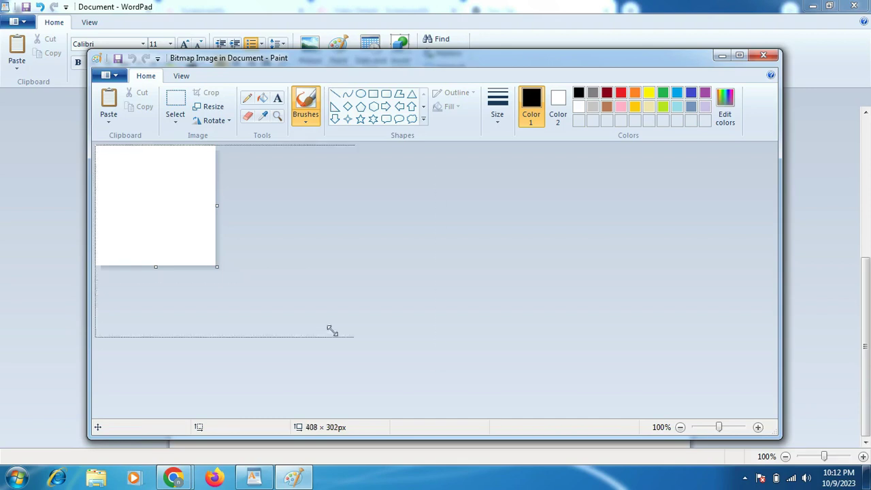
click(361, 119)
mouse_move(224, 187)
mouse_down()
mouse_move(396, 355)
mouse_move(464, 398)
mouse_up()
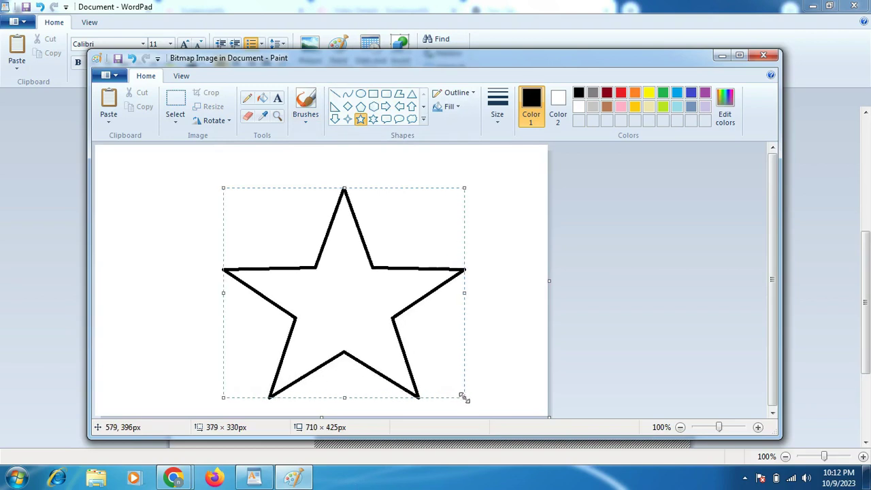
Step: Draw three straight lines across the star from its top, left and bottom-left tips
click(334, 94)
drag(343, 184, 344, 352)
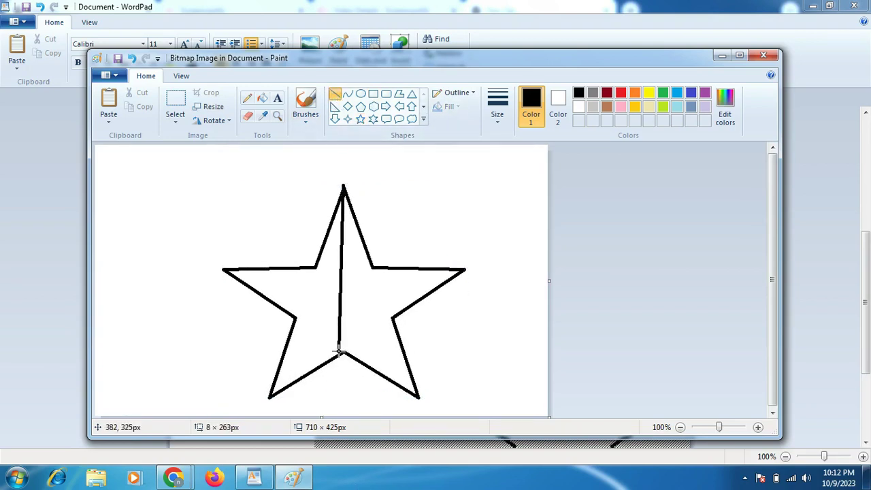
drag(224, 267, 394, 320)
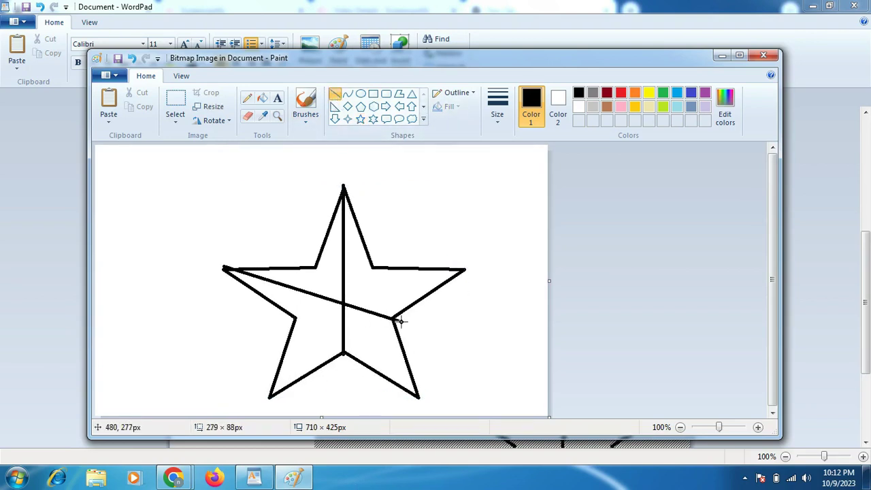
drag(271, 394, 375, 265)
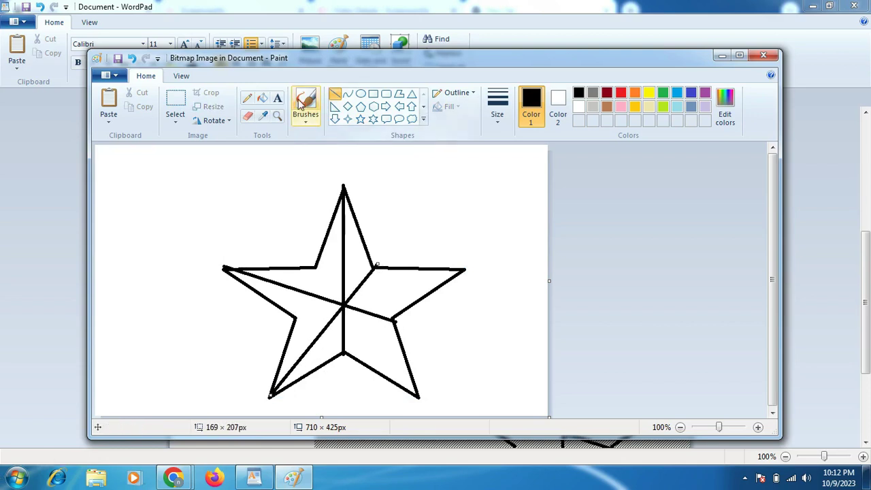
Step: Fill two star sections red and two upper sections yellow
click(262, 98)
click(559, 102)
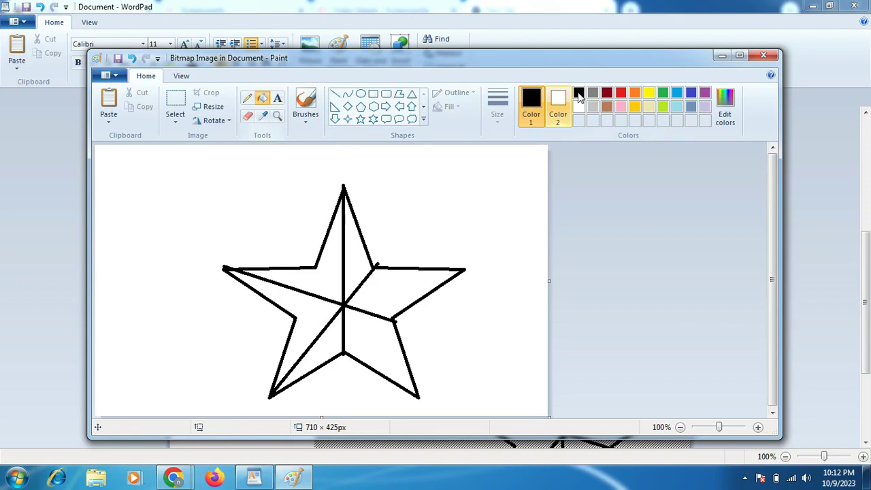
click(620, 94)
click(399, 294)
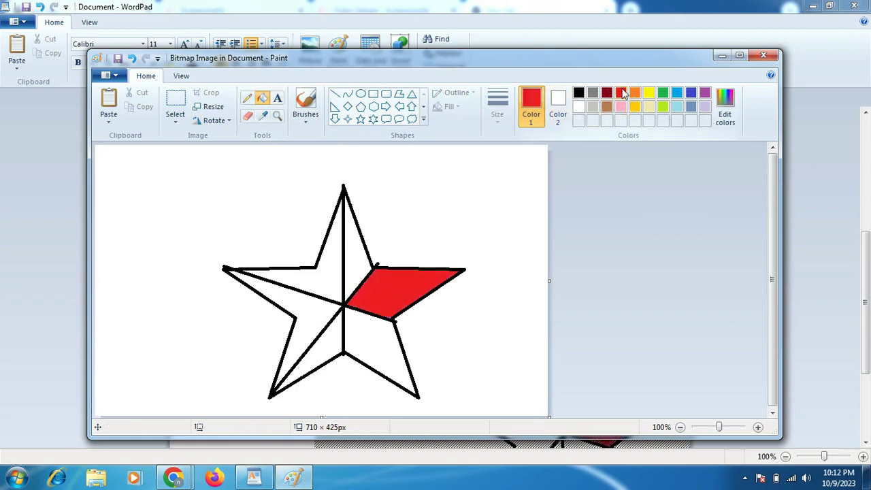
click(320, 362)
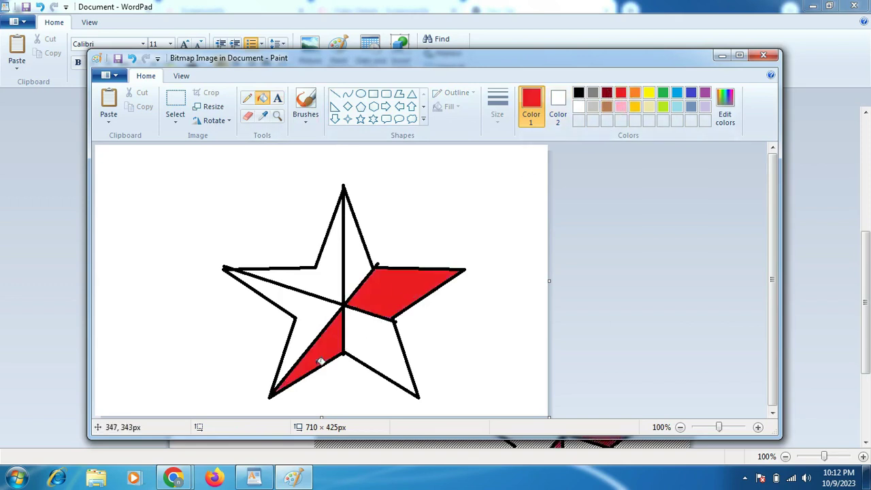
click(650, 94)
click(353, 261)
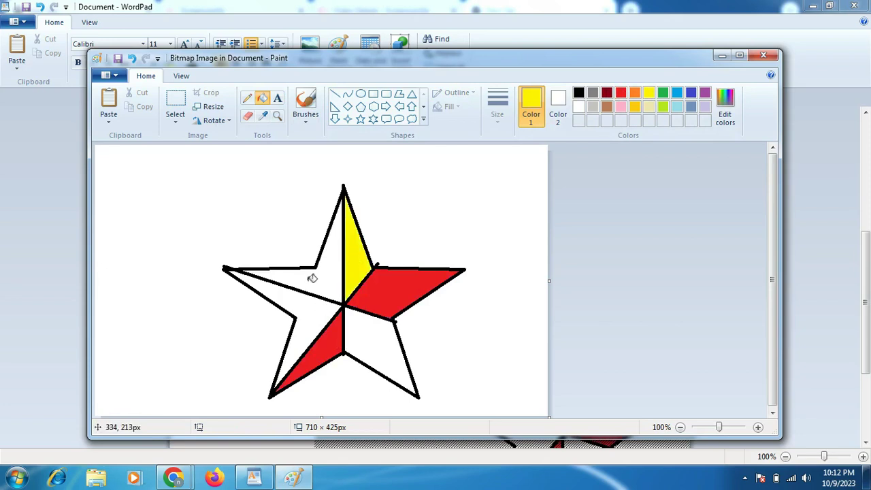
click(312, 279)
Step: Fill the star's left section green and its lower-right section purple
click(662, 94)
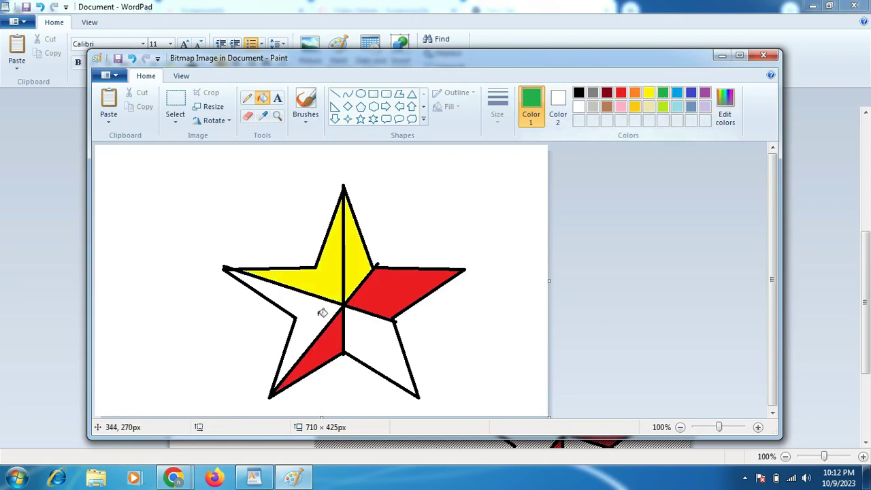
click(303, 318)
click(705, 93)
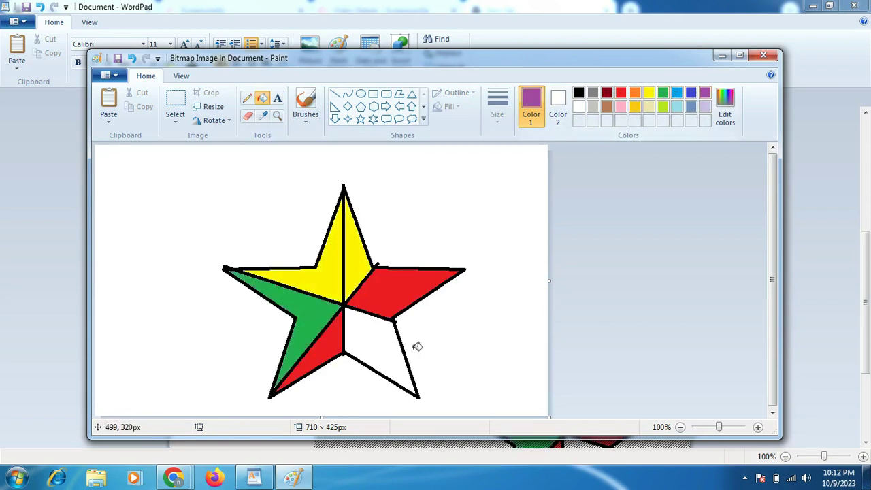
click(371, 346)
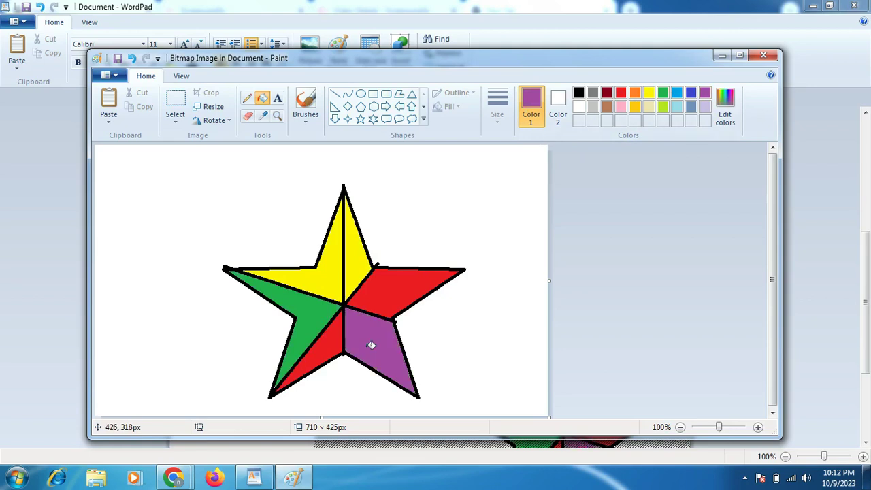
Step: Fill the background purple, black, lime, then finally blue-grey, and return to WordPad
click(467, 251)
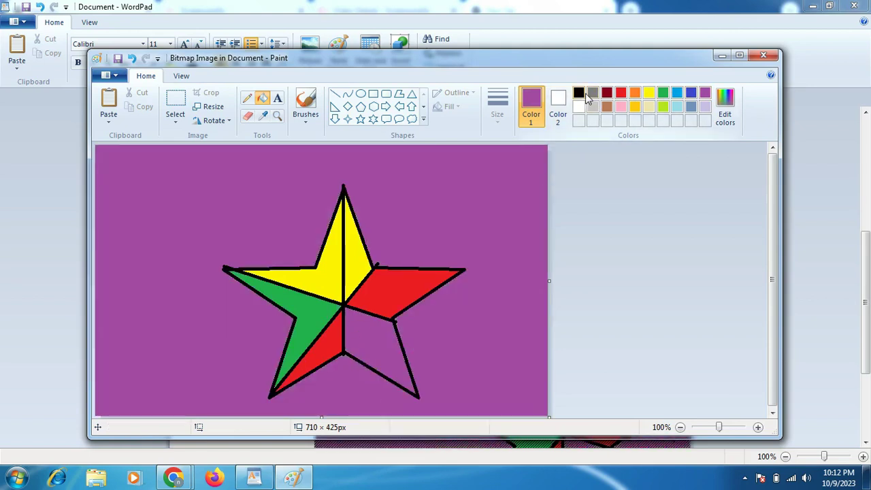
click(578, 92)
click(476, 237)
click(663, 106)
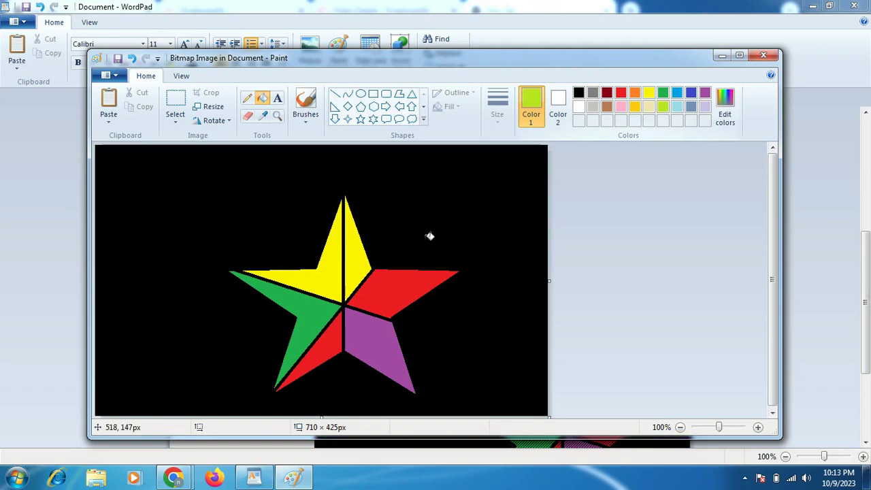
click(428, 237)
click(692, 108)
click(431, 238)
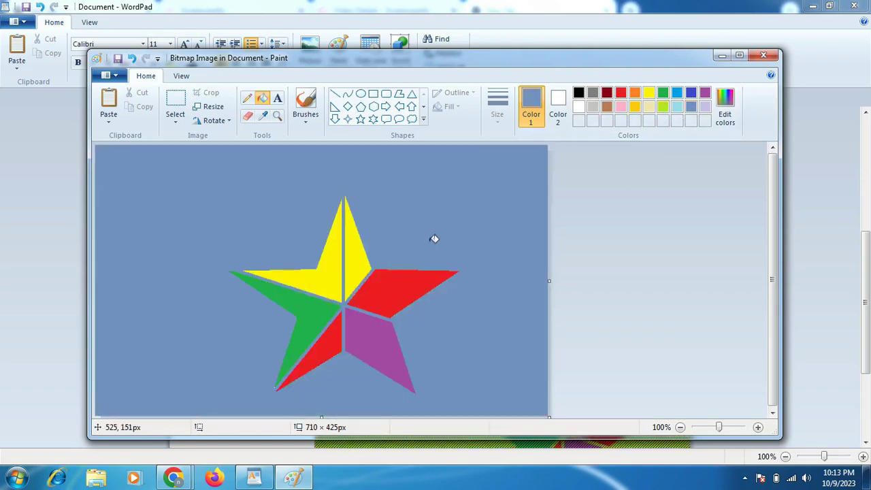
click(253, 478)
Step: Delete the embedded star picture and remove the empty d. list line
scroll(516, 325, down, 2)
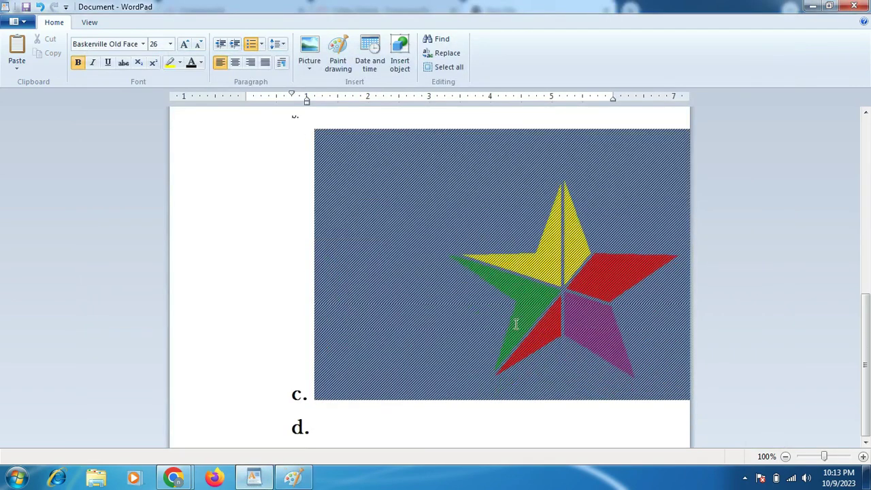
click(545, 273)
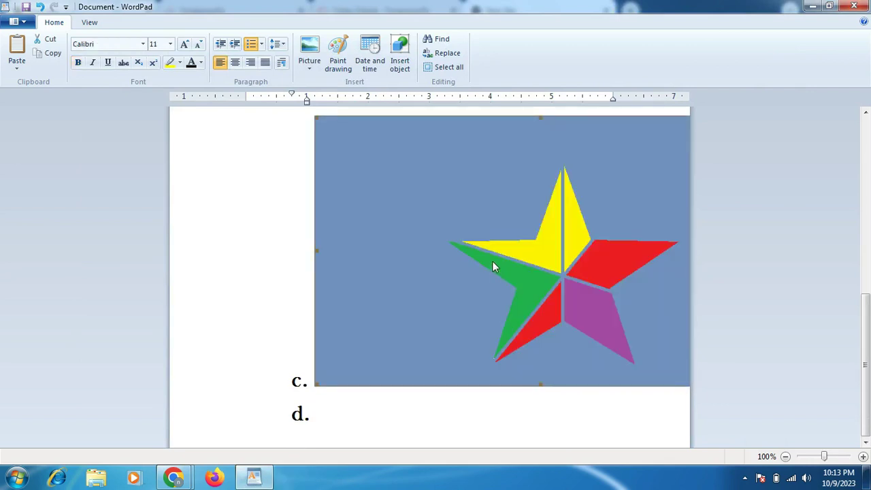
key(Delete)
scroll(366, 277, up, 10)
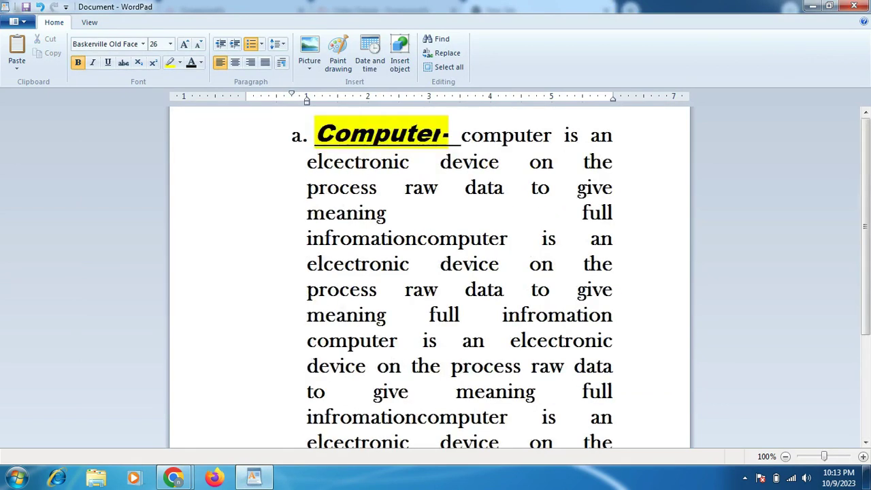
scroll(349, 232, down, 2)
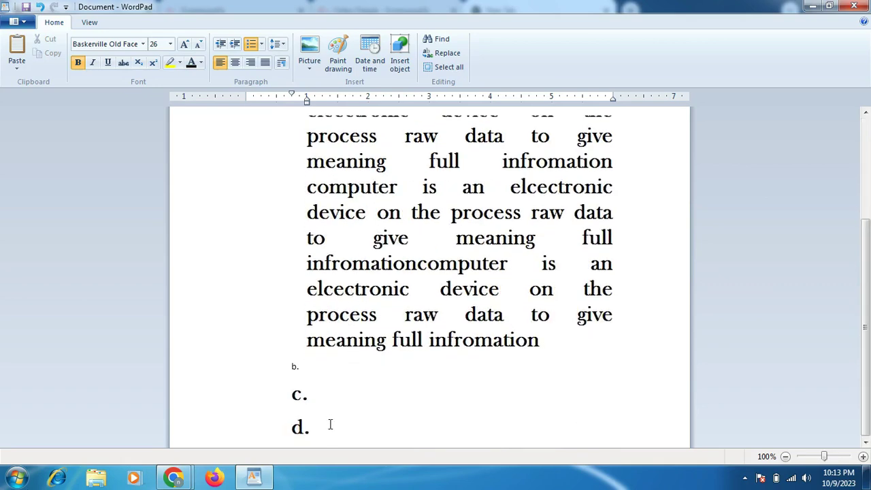
key(Return)
key(Return)
Step: Insert the date 10/9/2023 under item c. and start a new line
click(372, 61)
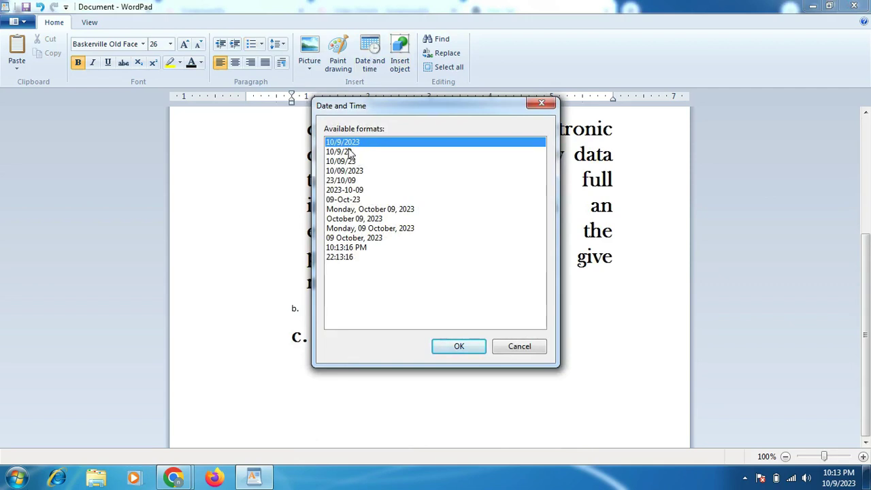
click(458, 346)
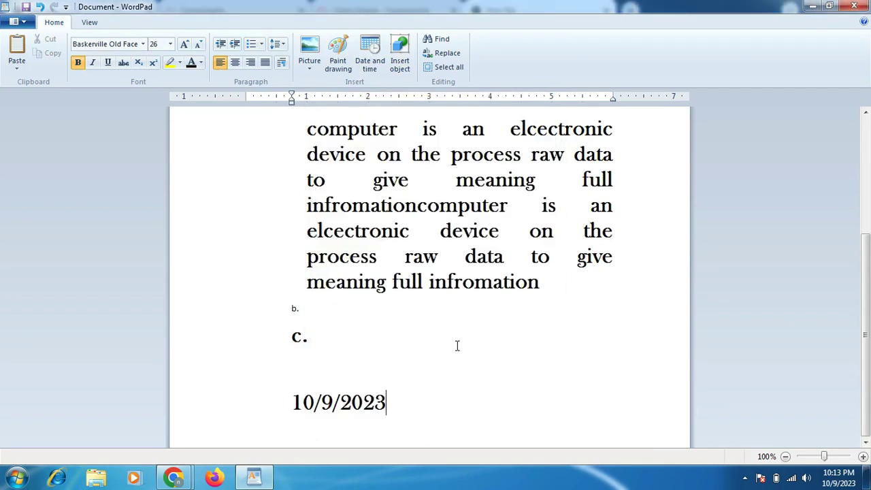
key(Return)
Step: Insert the time 10:13:24 PM on the new line
click(369, 55)
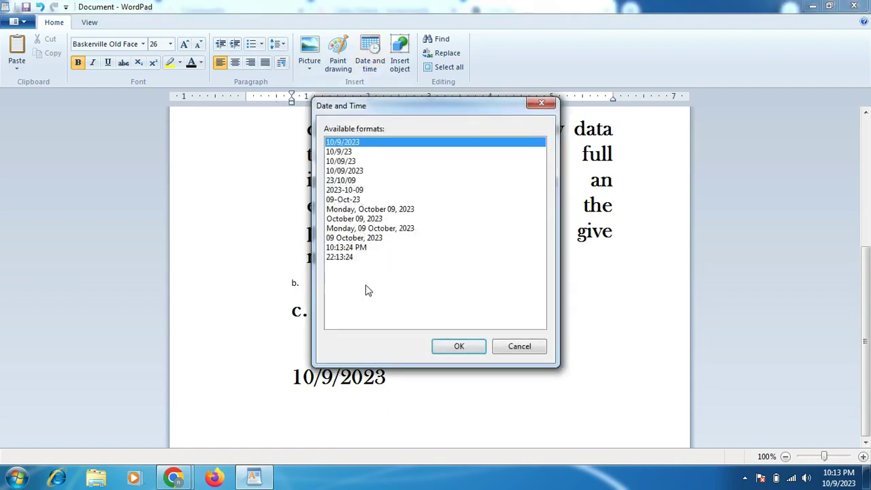
click(349, 257)
click(347, 248)
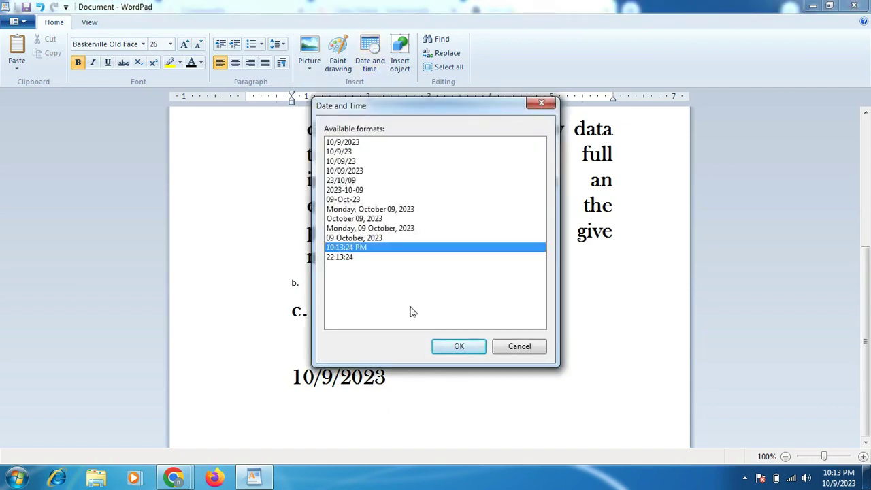
click(457, 347)
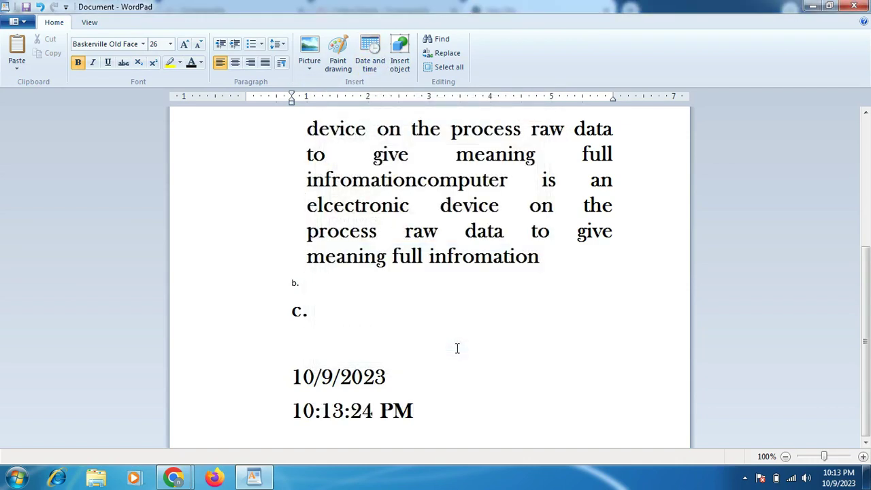
click(400, 55)
scroll(410, 210, down, 5)
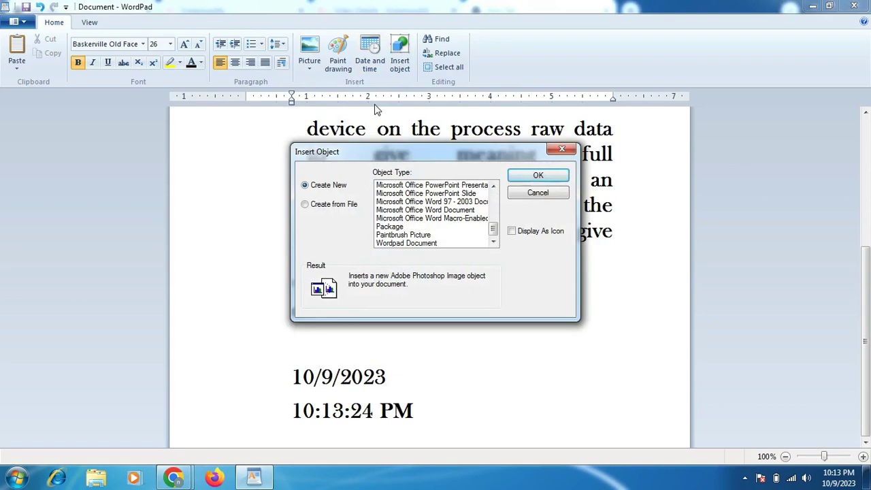
click(518, 193)
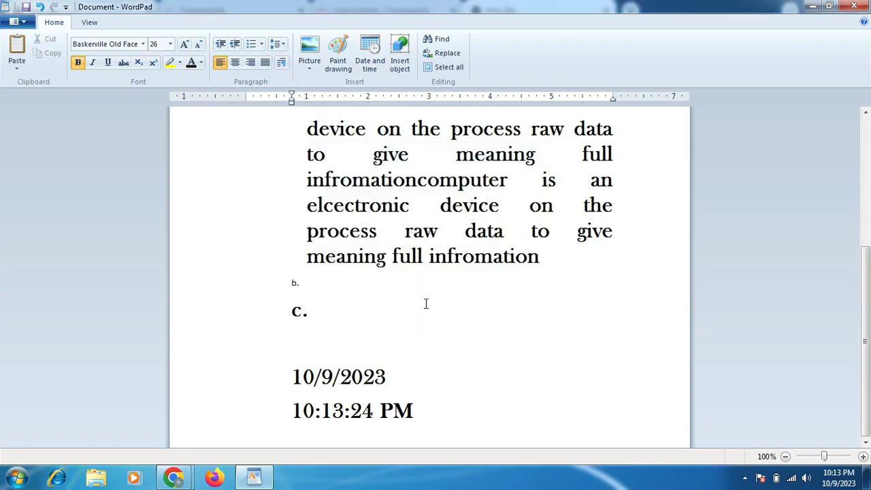
key(ctrl+v)
click(438, 39)
Step: Search for 'data' occurrence by occurrence until the end, then dismiss the message and close Find
drag(213, 191, 558, 311)
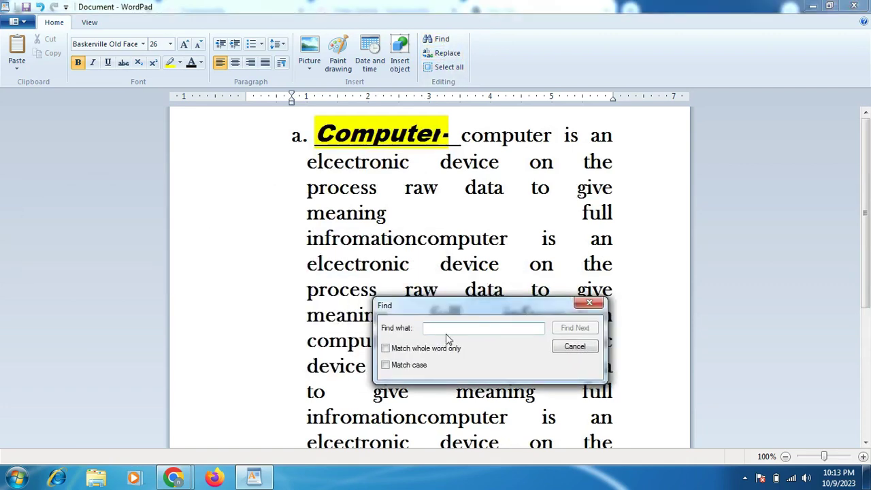
text(data)
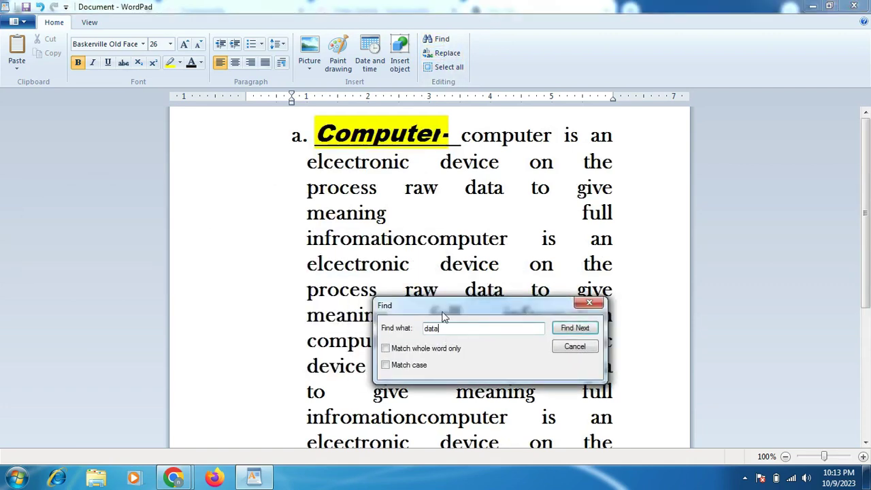
click(568, 328)
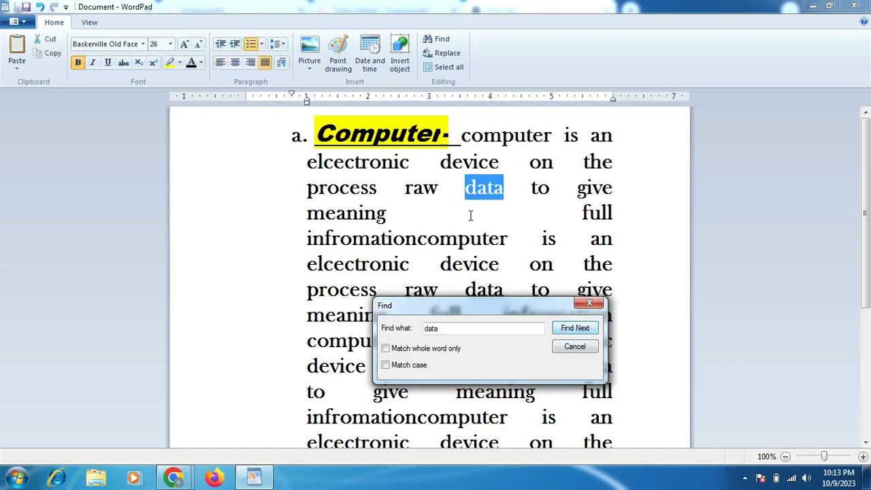
click(572, 328)
click(571, 328)
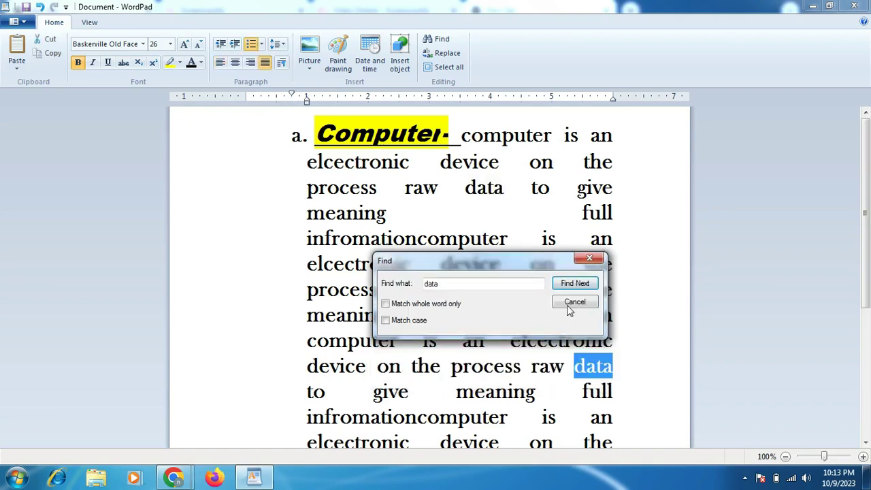
click(575, 283)
click(575, 283)
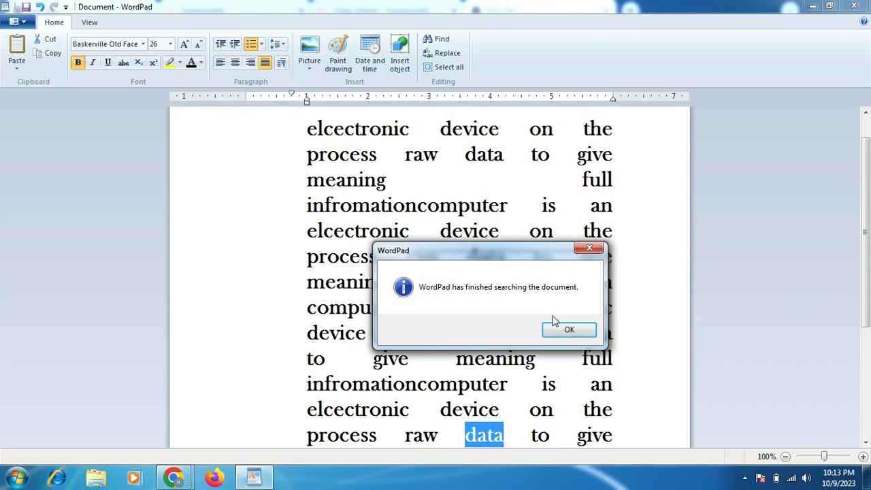
click(571, 331)
click(575, 302)
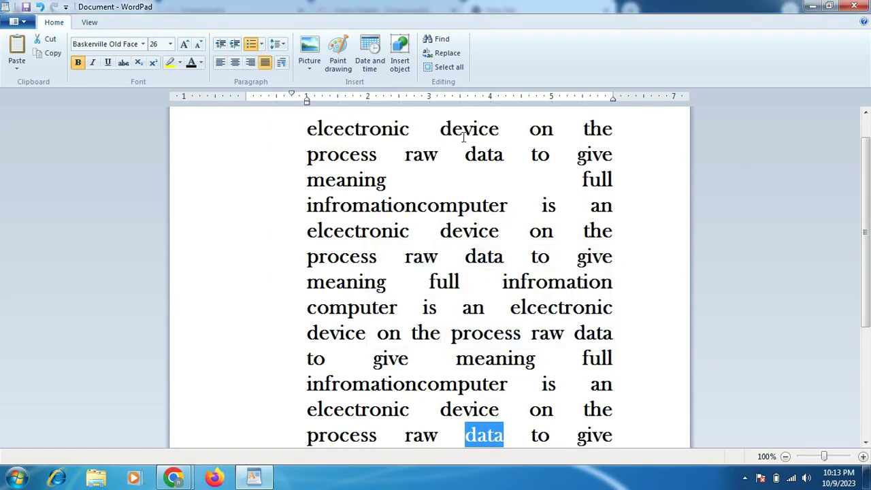
Step: Replace each of the four 'data' occurrences with 'cpu', one by one, then close the Replace dialog
click(443, 54)
click(123, 204)
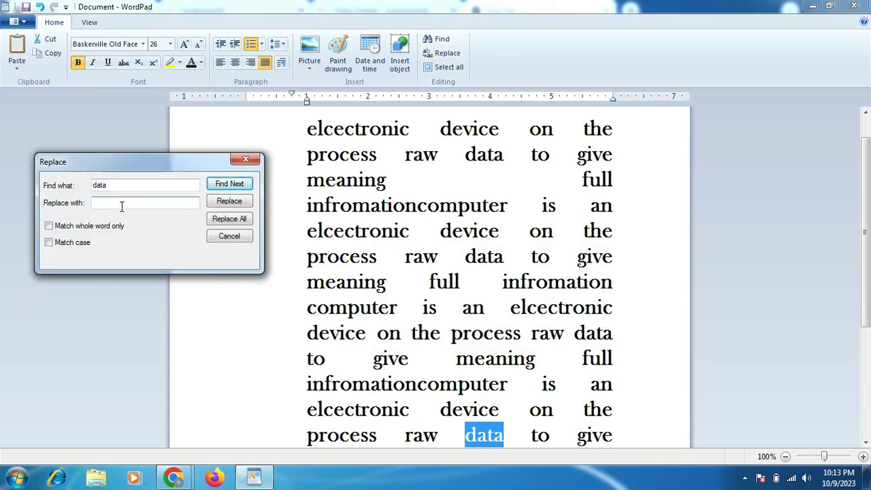
text(cpu)
click(213, 202)
click(213, 201)
click(213, 202)
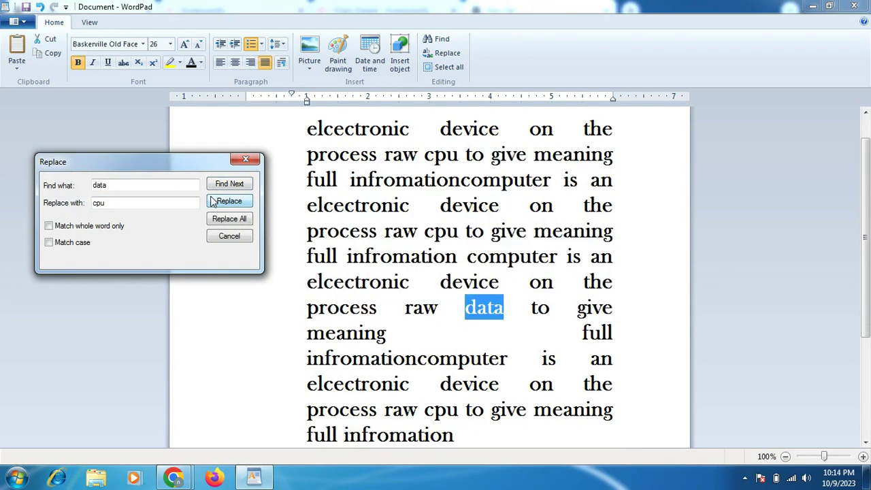
click(213, 201)
click(206, 251)
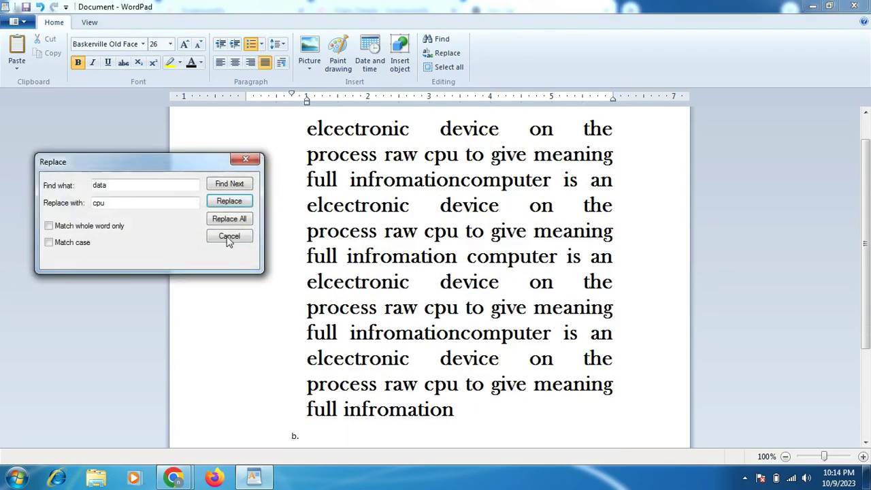
click(229, 236)
scroll(472, 244, up, 1)
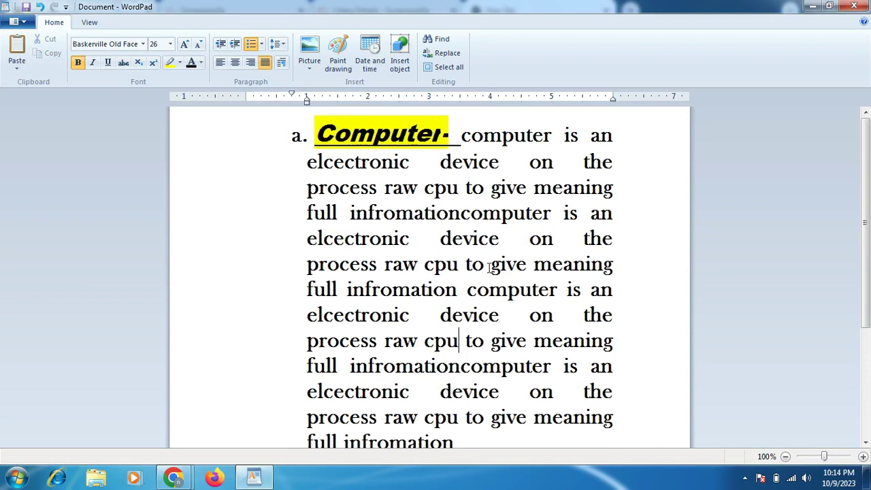
Step: Select the word 'cpu', then select all the document text and delete it
drag(424, 341, 490, 340)
click(428, 343)
double_click(428, 342)
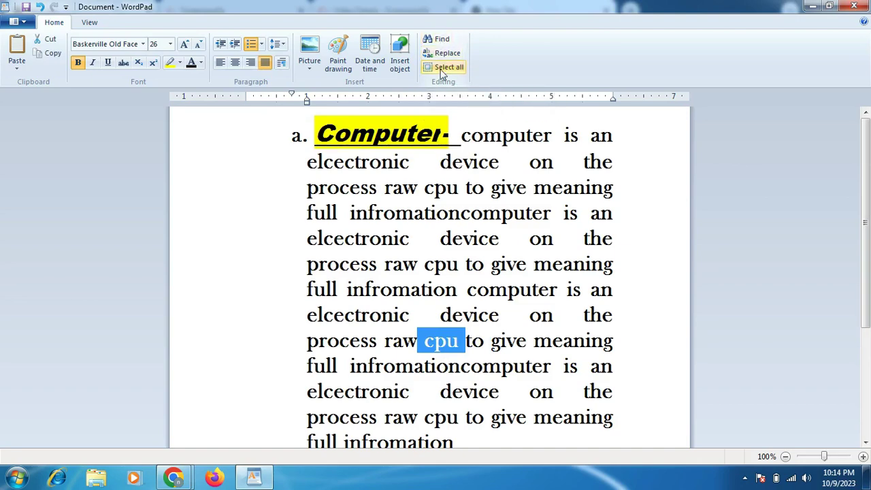
click(439, 67)
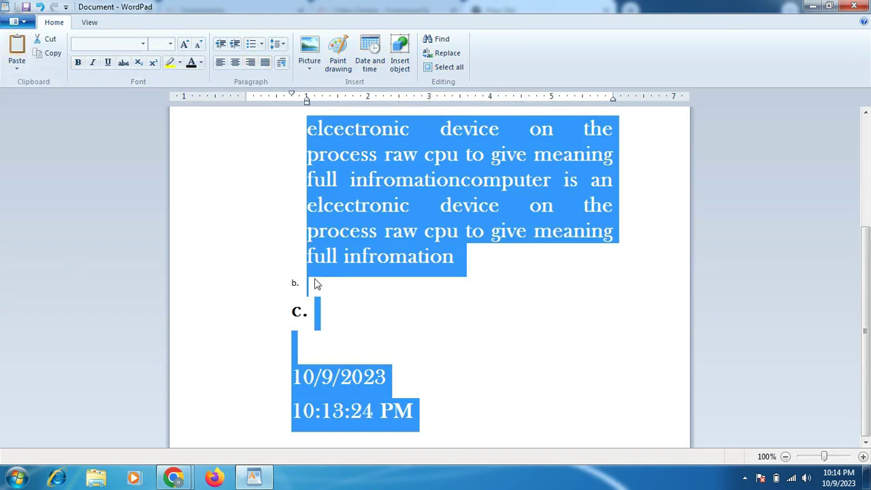
key(Delete)
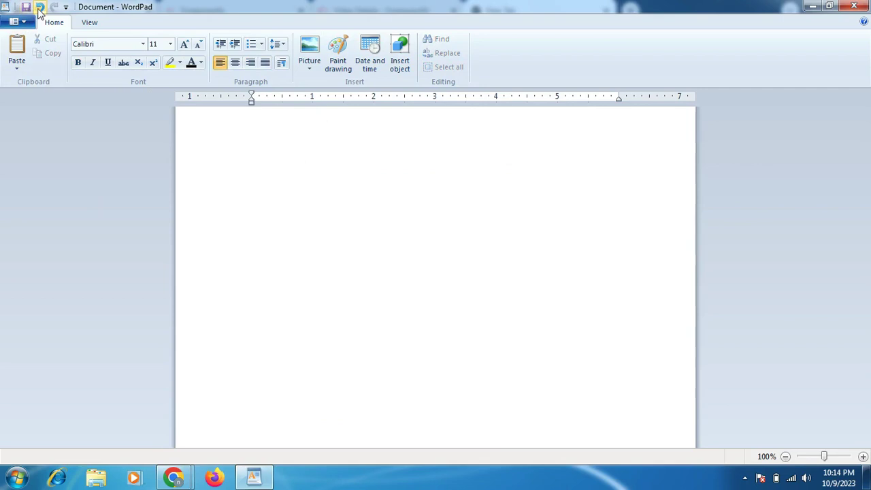
Step: Step back and forth through Undo and Redo to review the cpu replacement and clearing, restoring the text
click(39, 8)
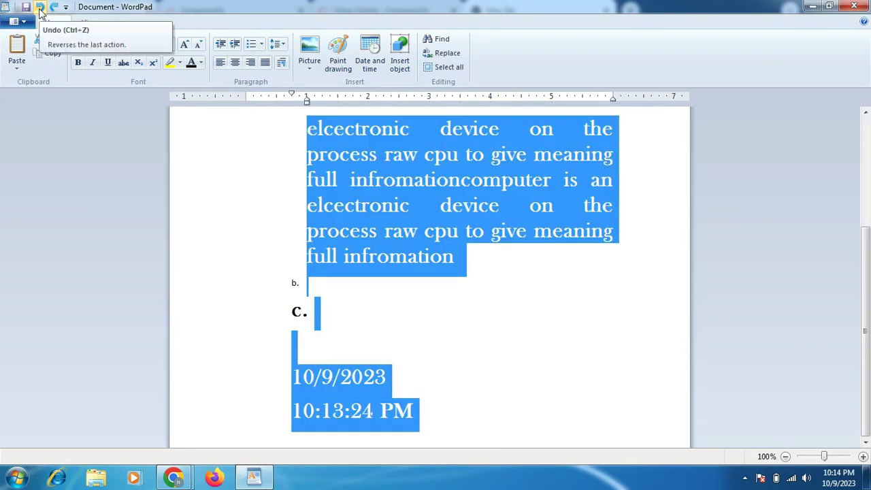
click(39, 8)
click(50, 7)
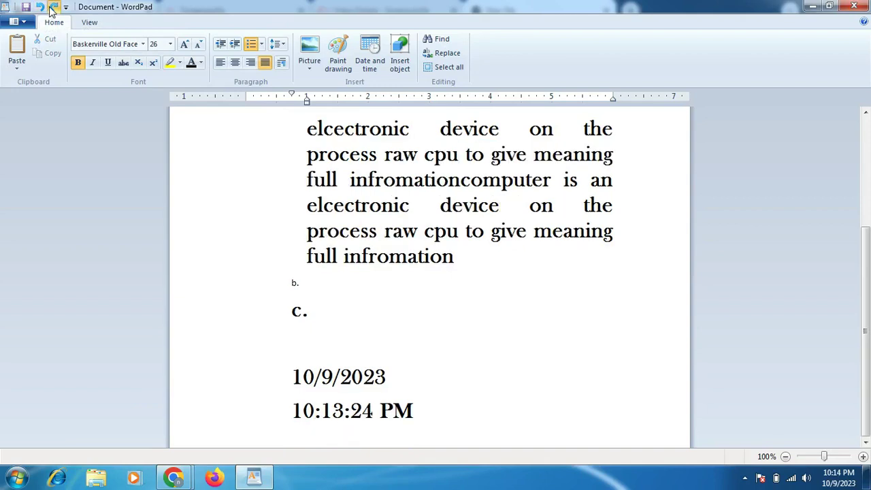
click(51, 8)
click(39, 7)
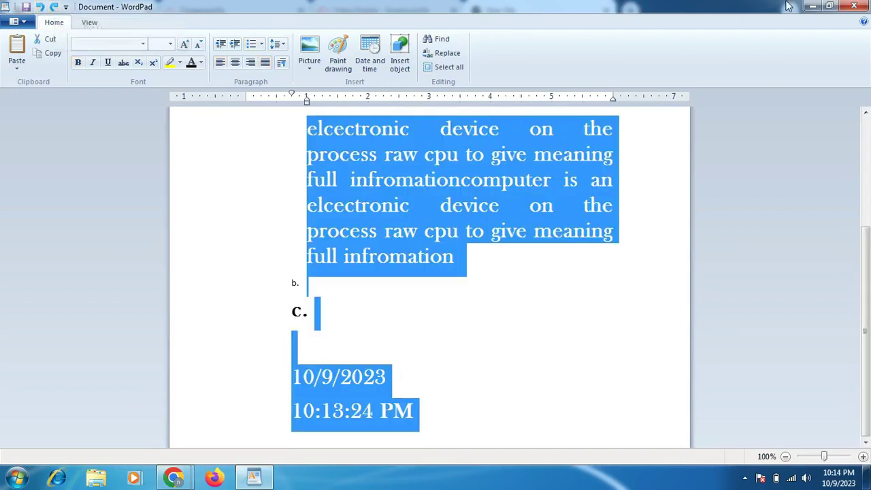
Step: Select all the restored text, delete it to empty the document, and bring up the View options
click(401, 297)
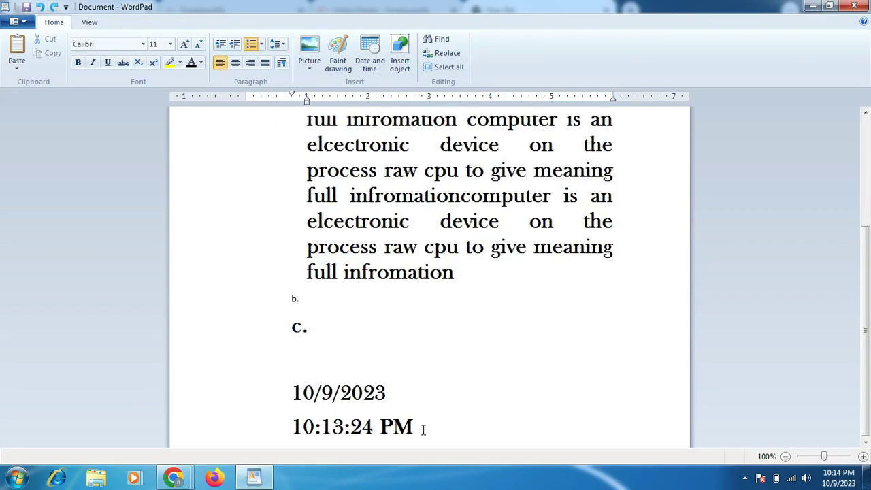
click(430, 68)
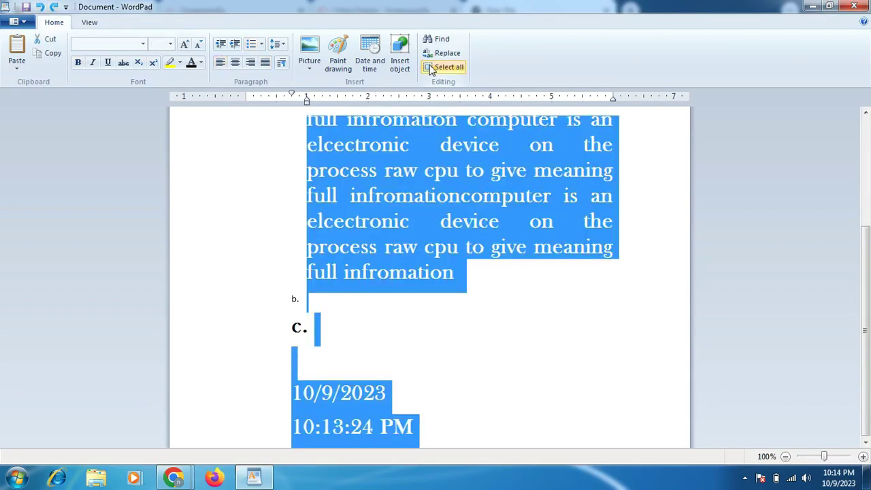
key(Delete)
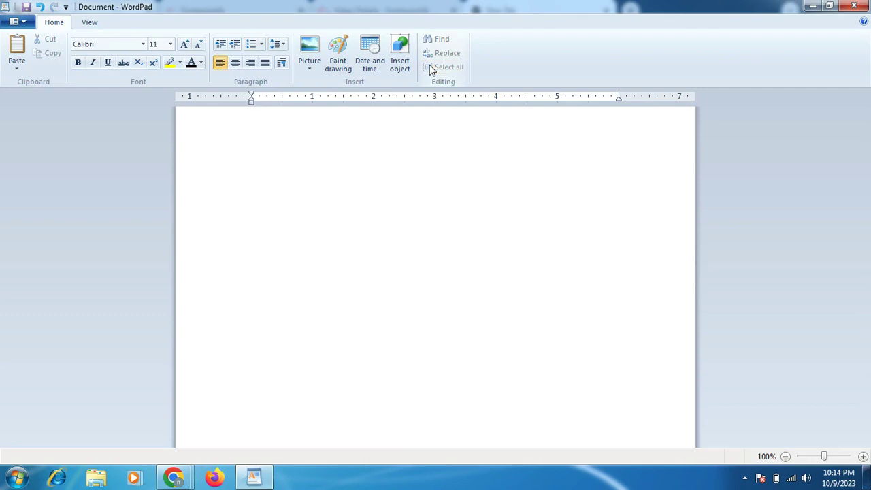
click(94, 25)
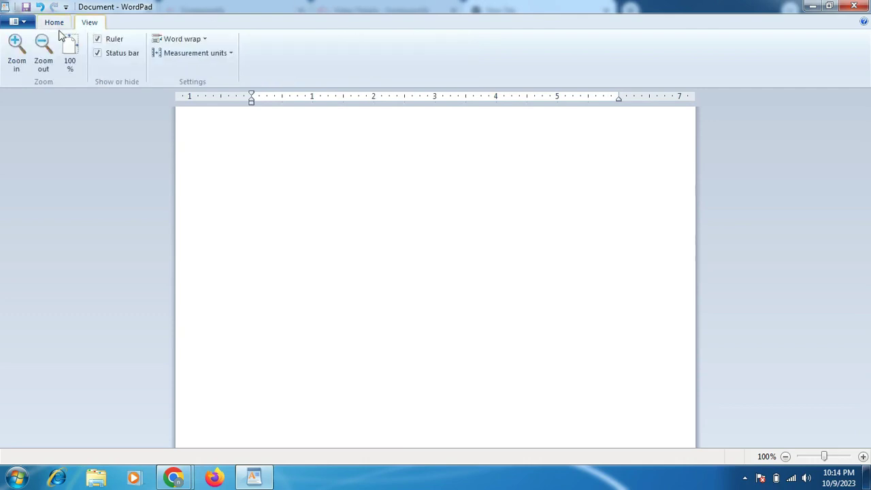
Step: Zoom the page out to 50%, then back in to 110%
click(39, 51)
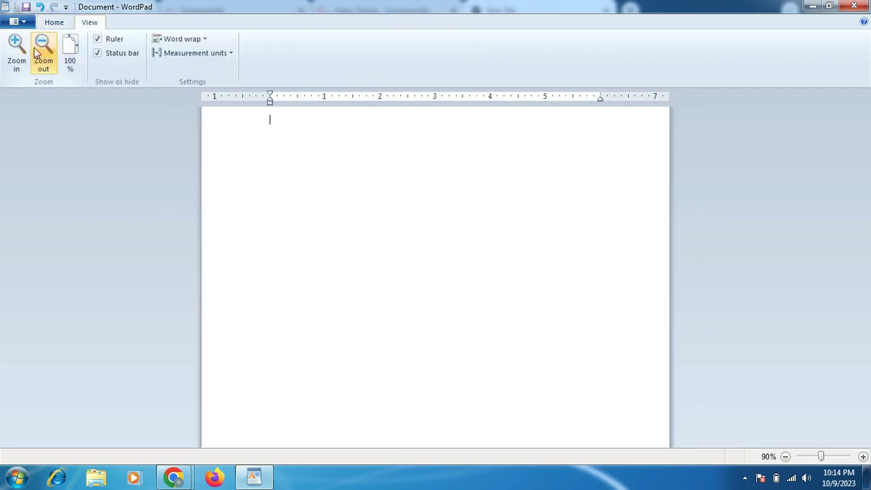
click(39, 52)
click(39, 52)
click(39, 51)
click(14, 52)
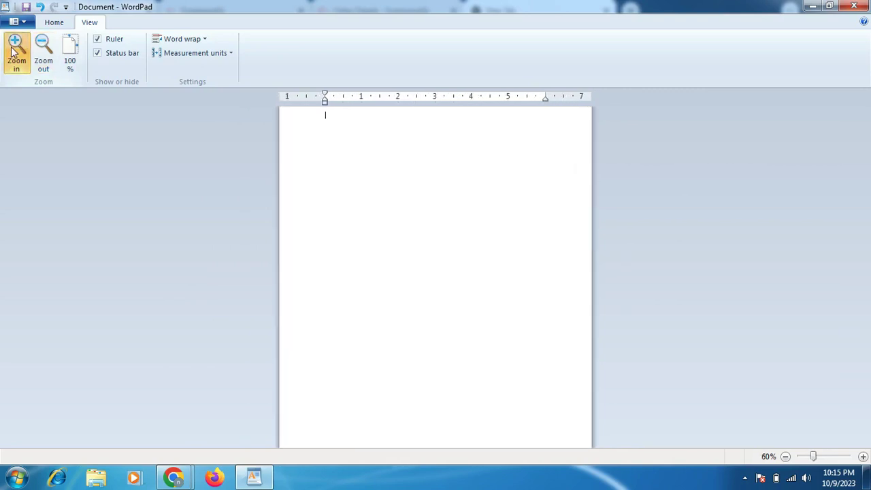
click(14, 52)
click(13, 51)
click(13, 52)
click(13, 52)
click(14, 52)
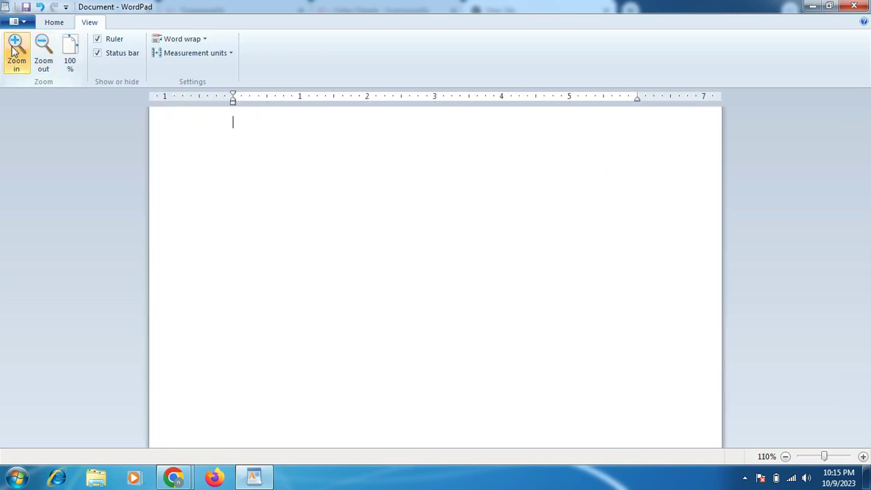
Step: Hide and re-show the ruler and the status bar, leaving both displayed
click(114, 39)
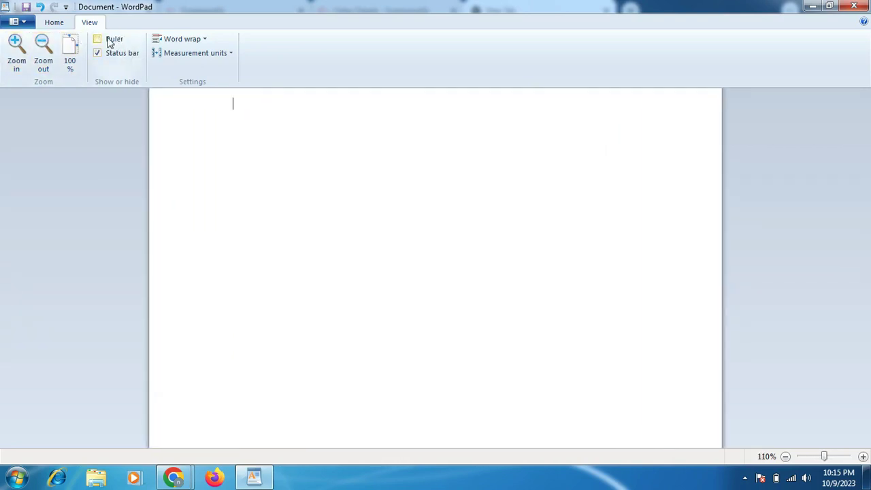
click(110, 42)
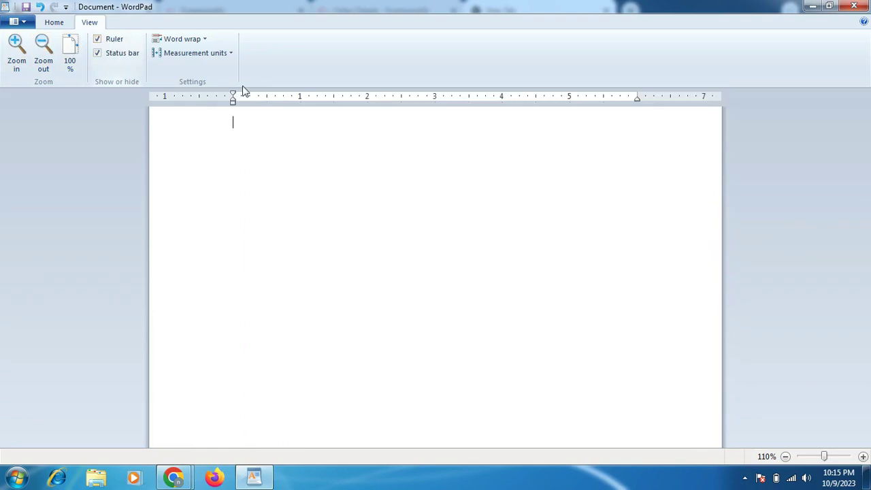
click(106, 58)
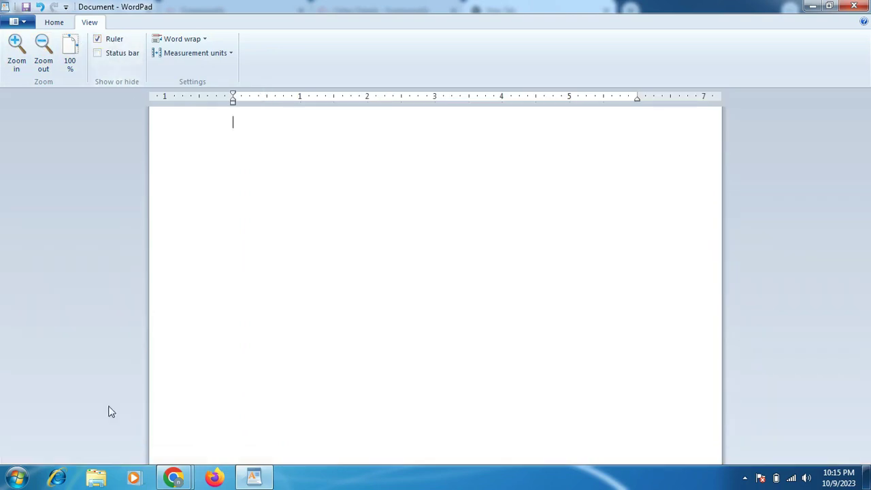
click(120, 55)
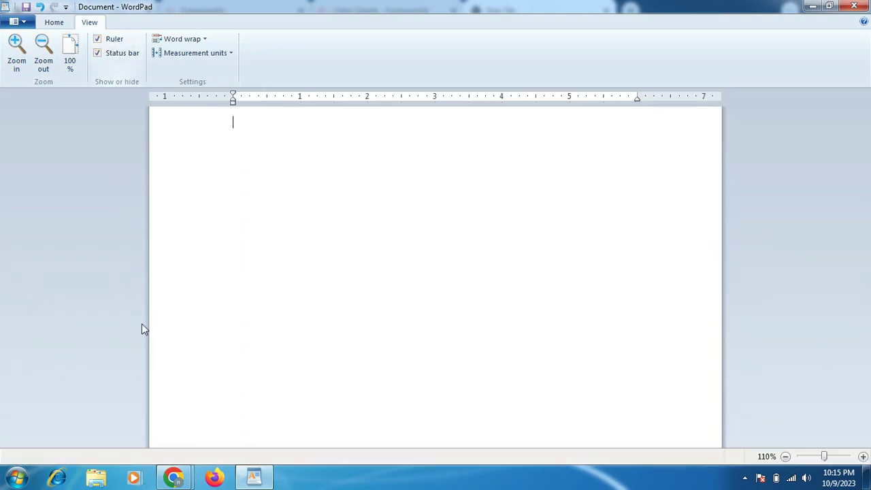
click(191, 39)
click(193, 51)
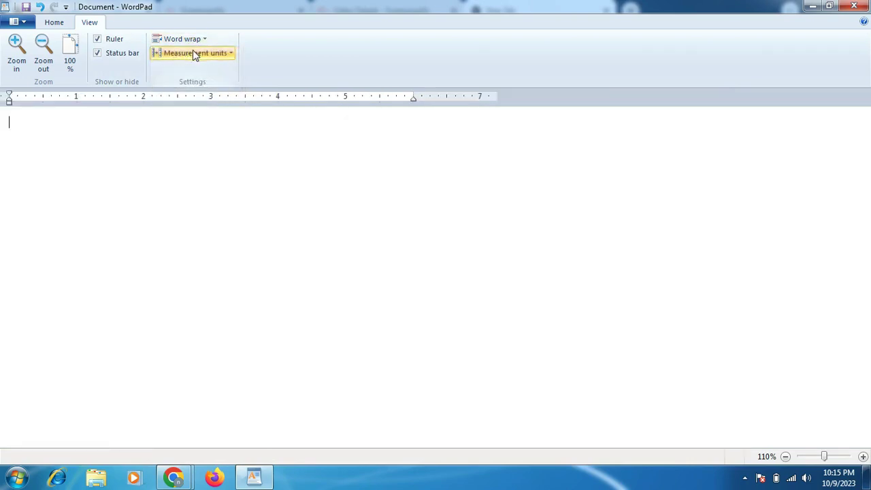
click(177, 40)
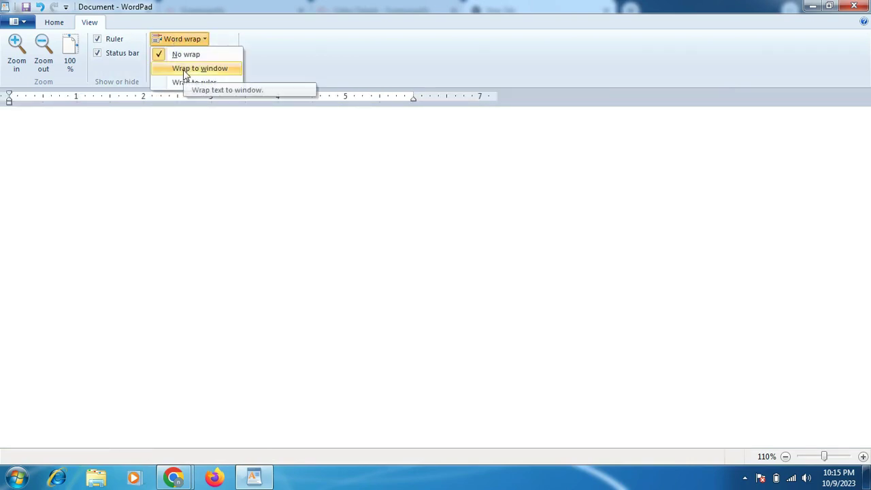
click(184, 71)
click(184, 53)
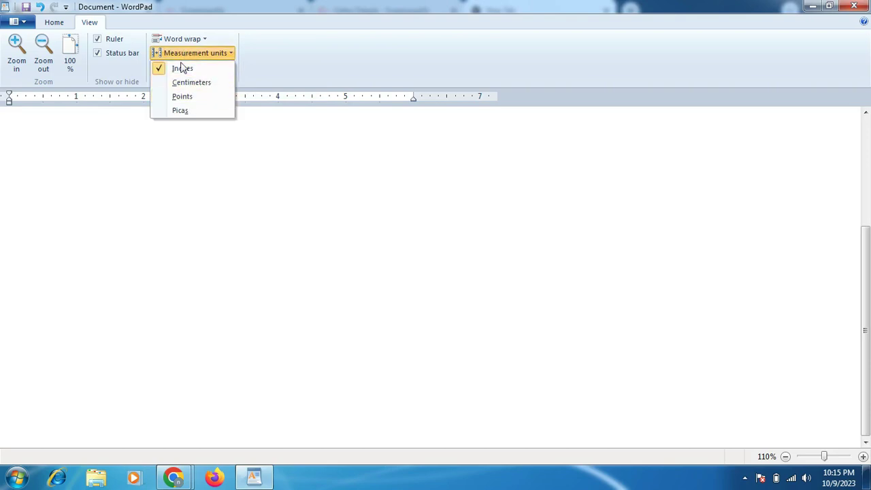
click(181, 39)
click(181, 39)
click(179, 40)
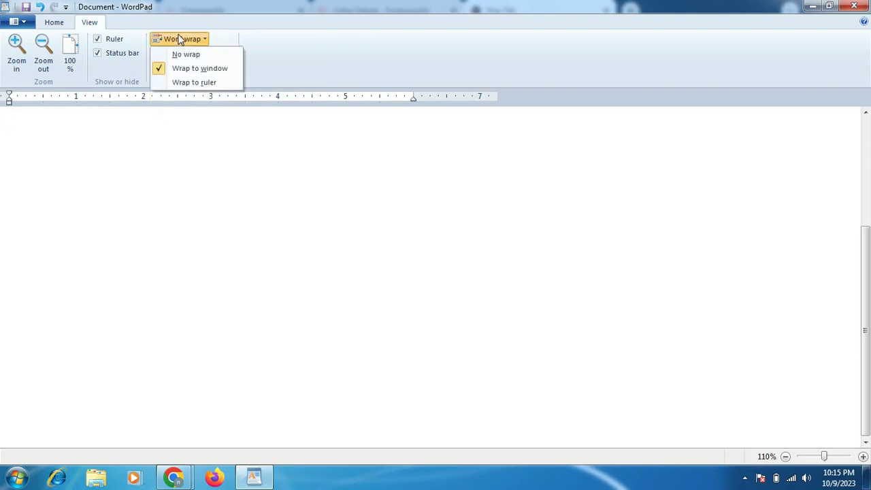
click(185, 82)
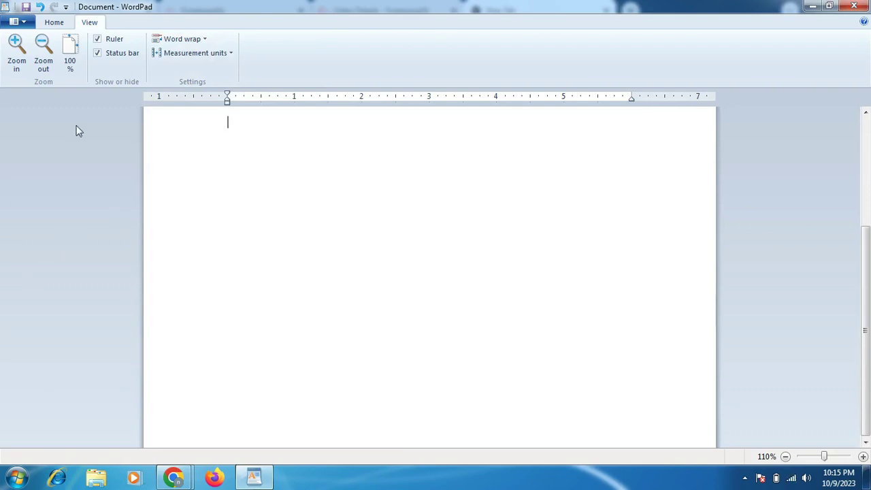
click(51, 24)
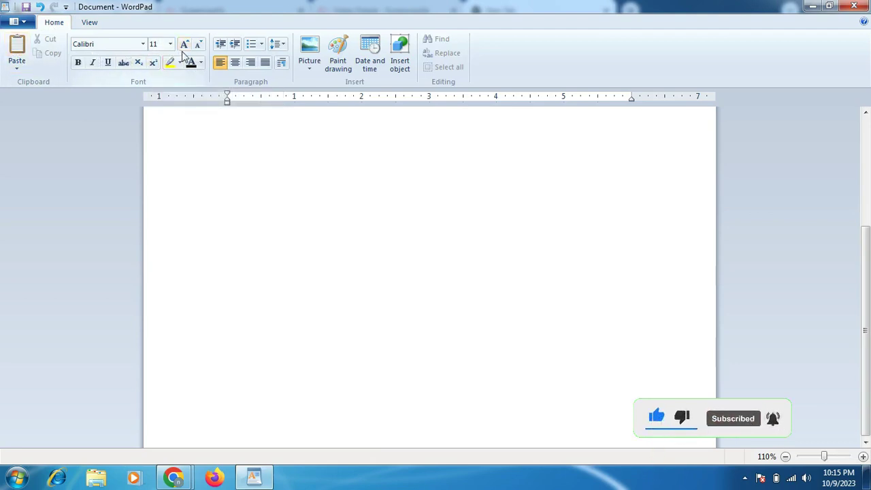
click(100, 22)
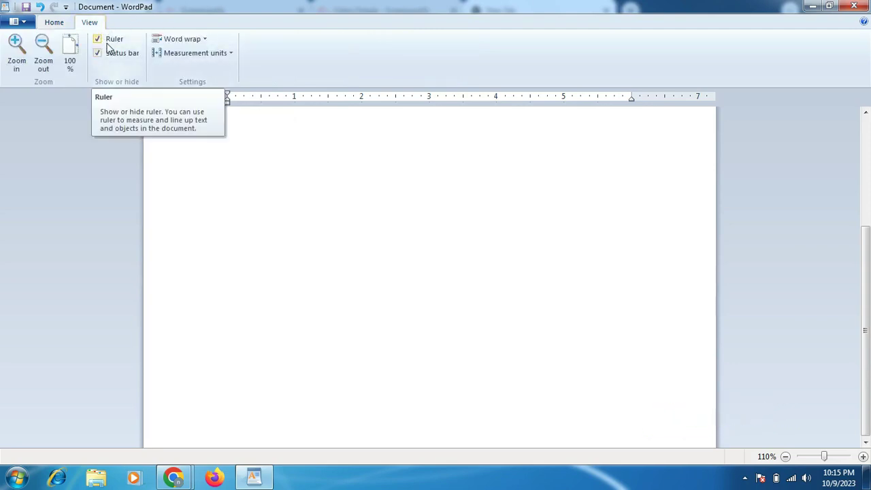
click(107, 43)
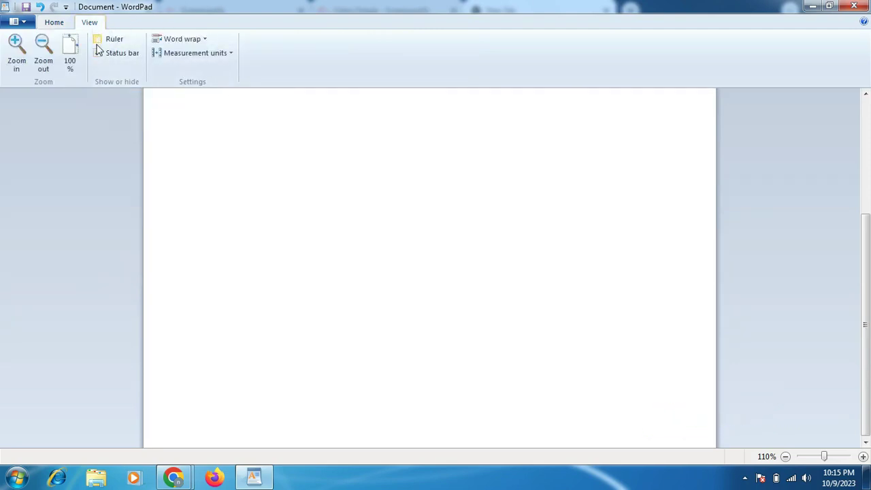
click(97, 54)
click(97, 53)
click(97, 39)
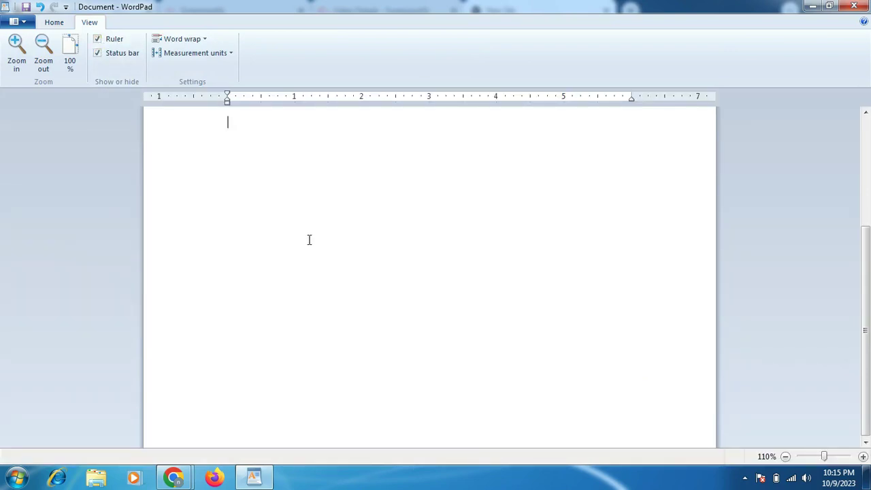